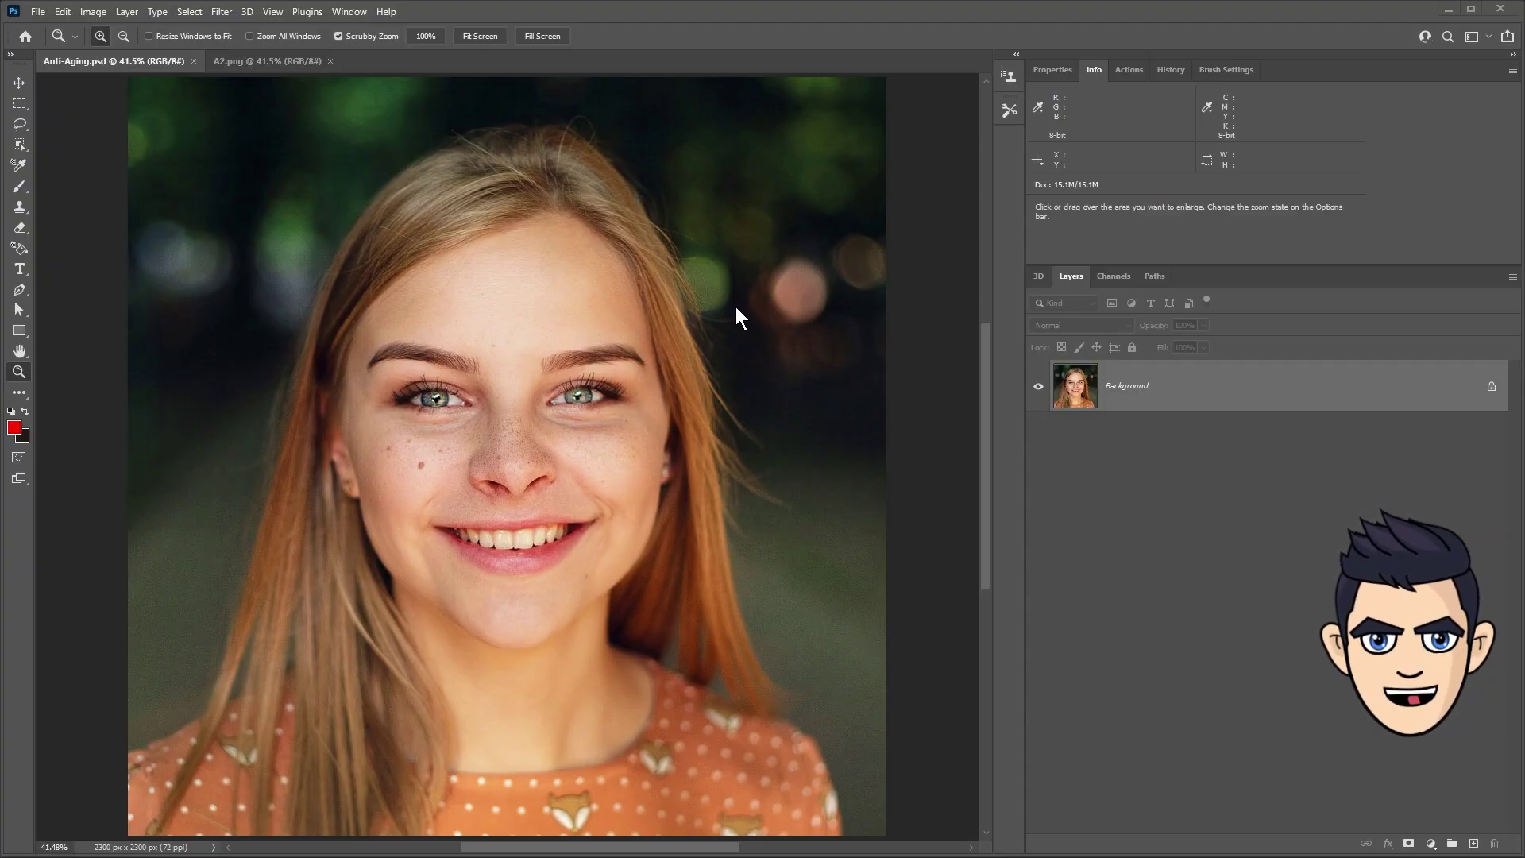
Step: Compare the finished A2.png version with the original Anti-Aging.psd portrait
click(302, 60)
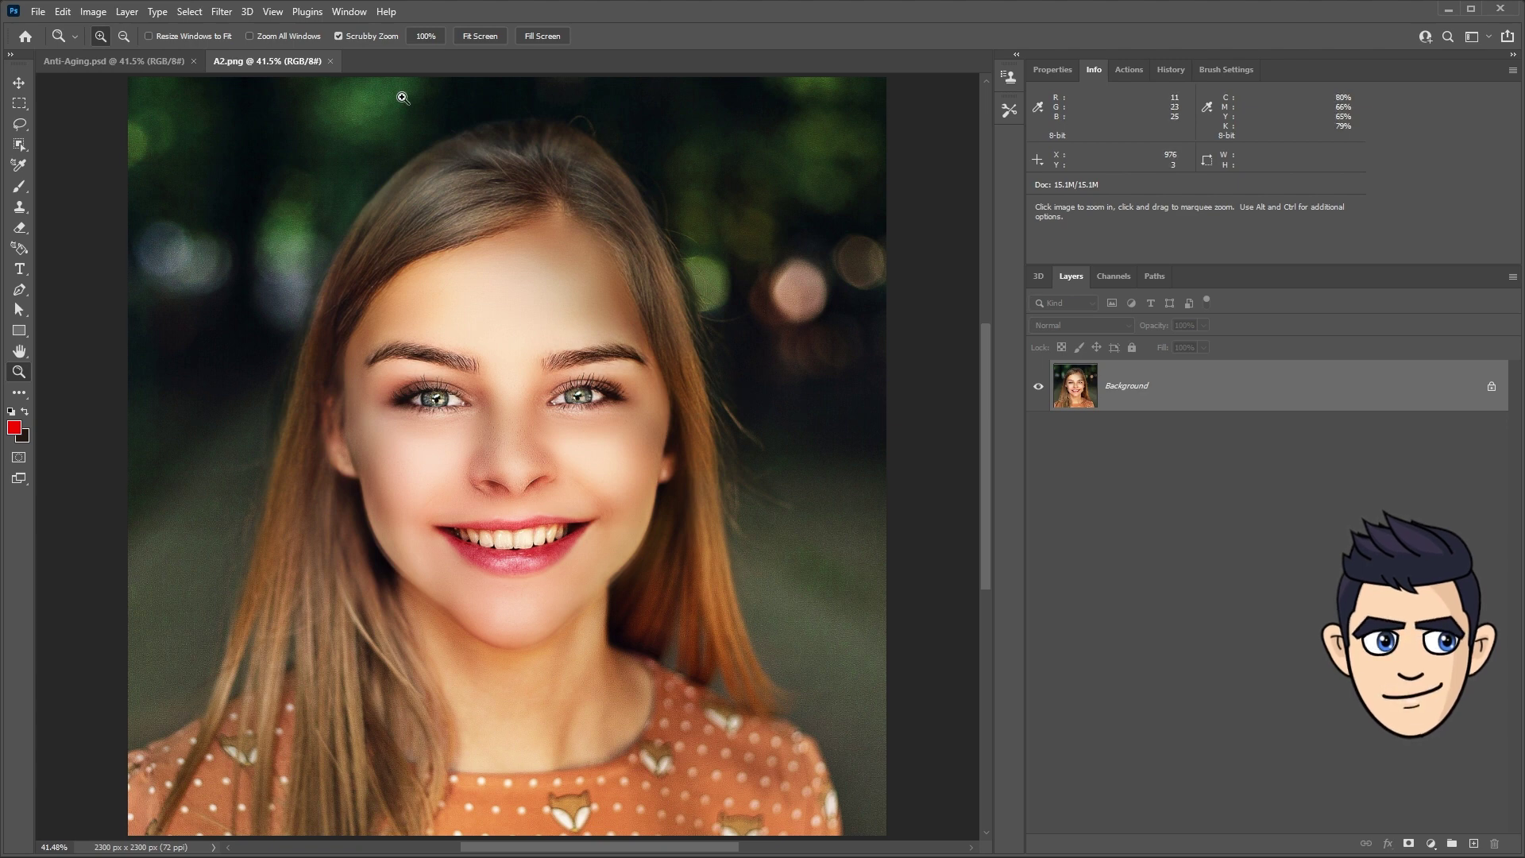
click(135, 63)
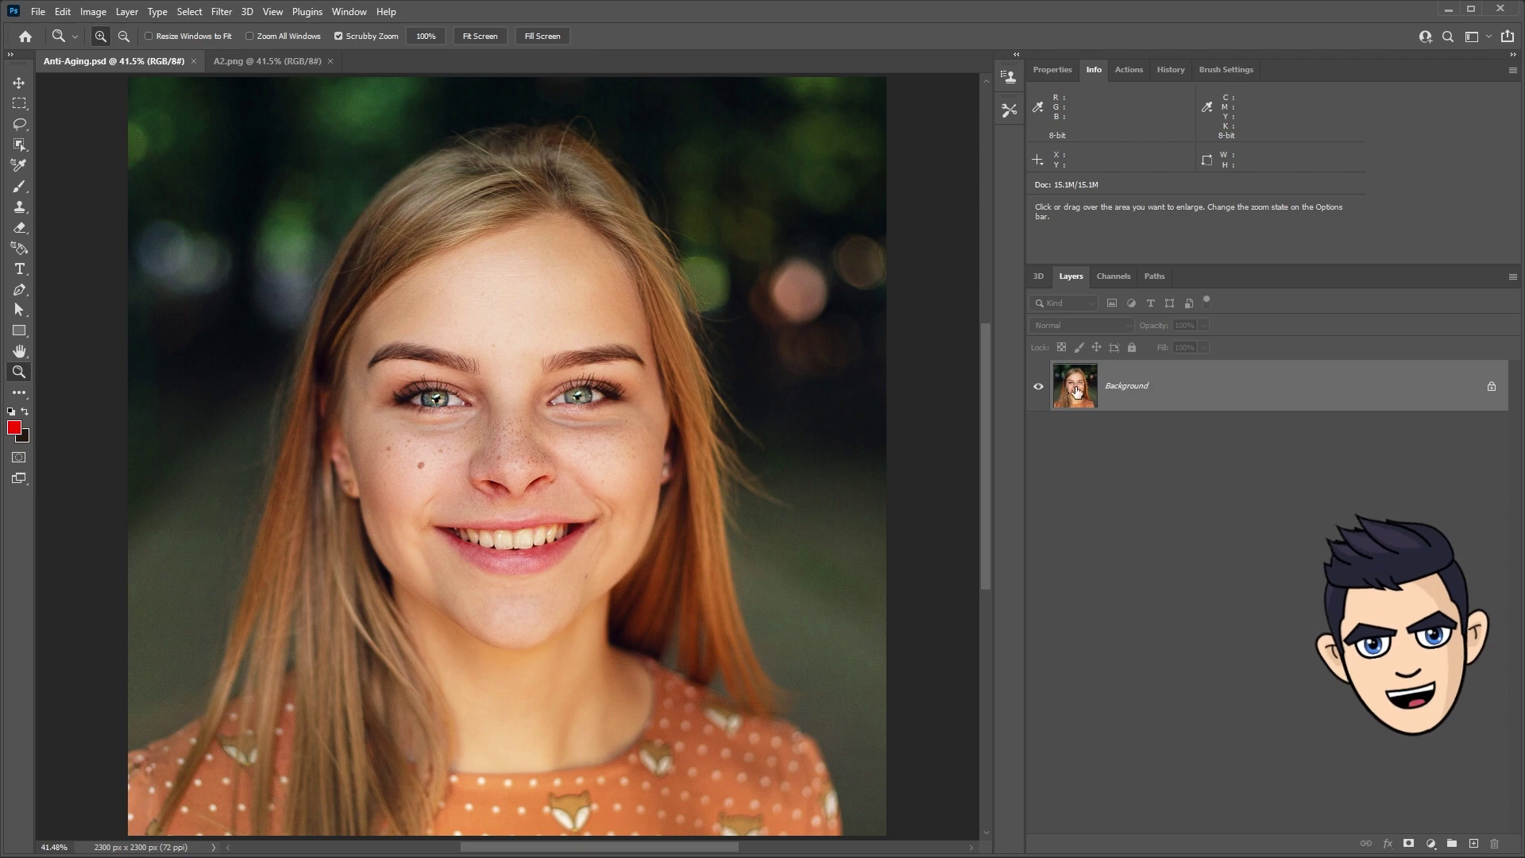
click(222, 11)
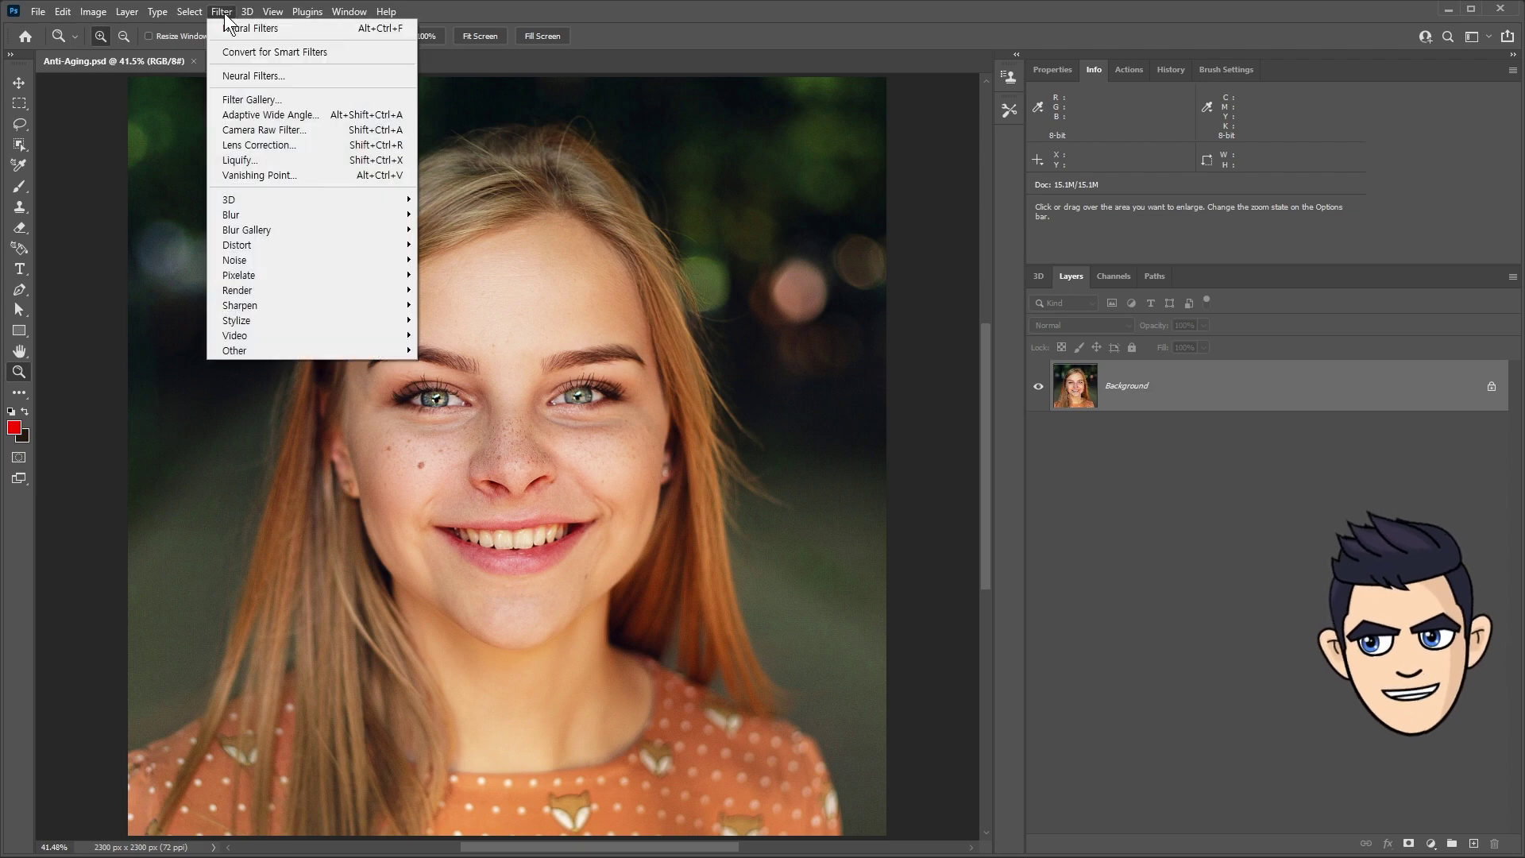
Step: In Neural Filters, switch on Smart Portrait and tick its Facial age option
click(295, 76)
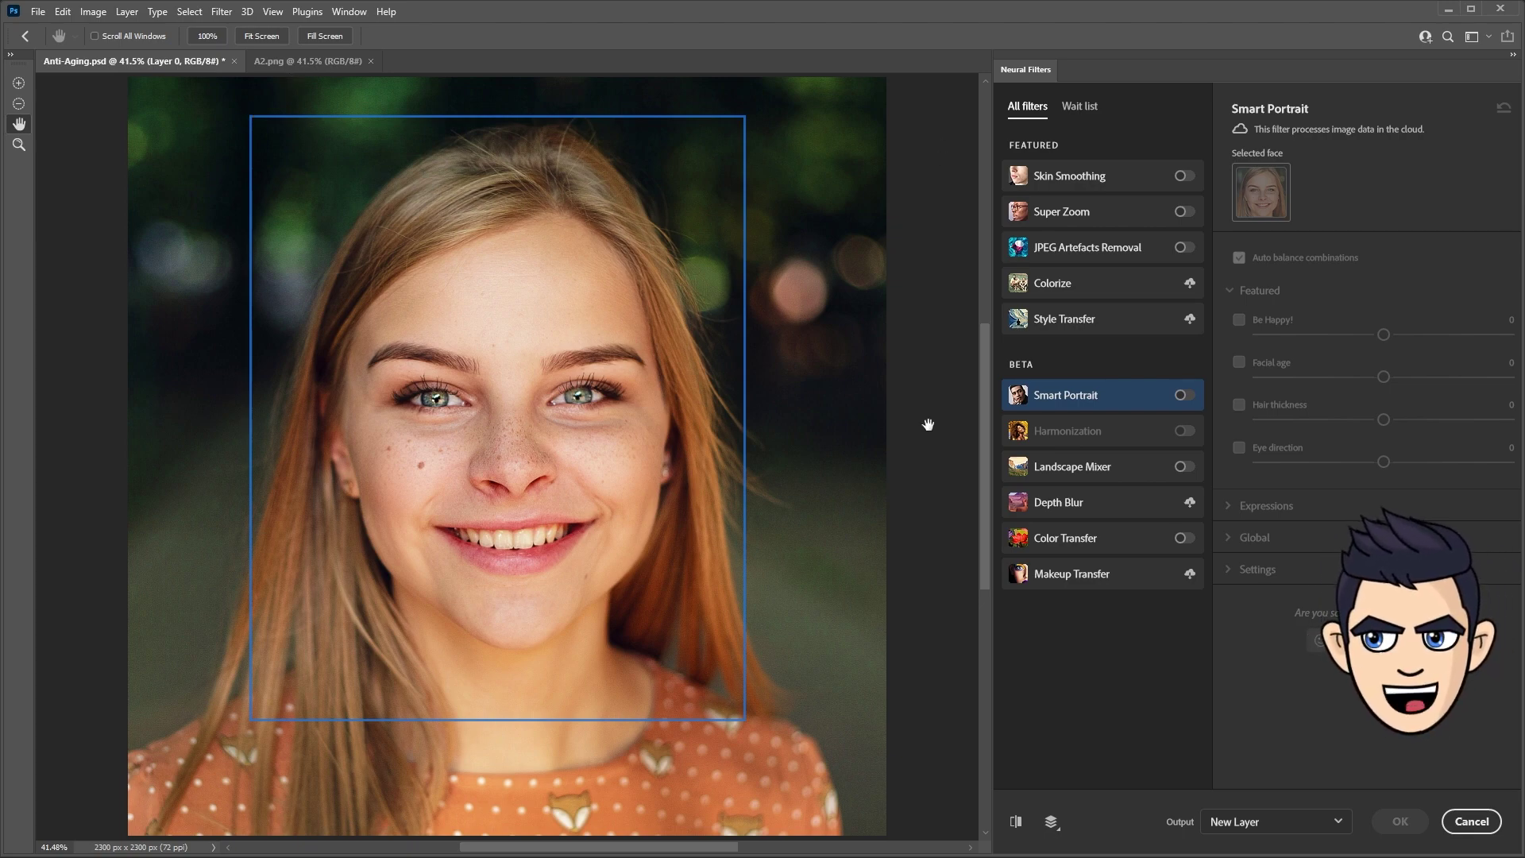
click(1185, 396)
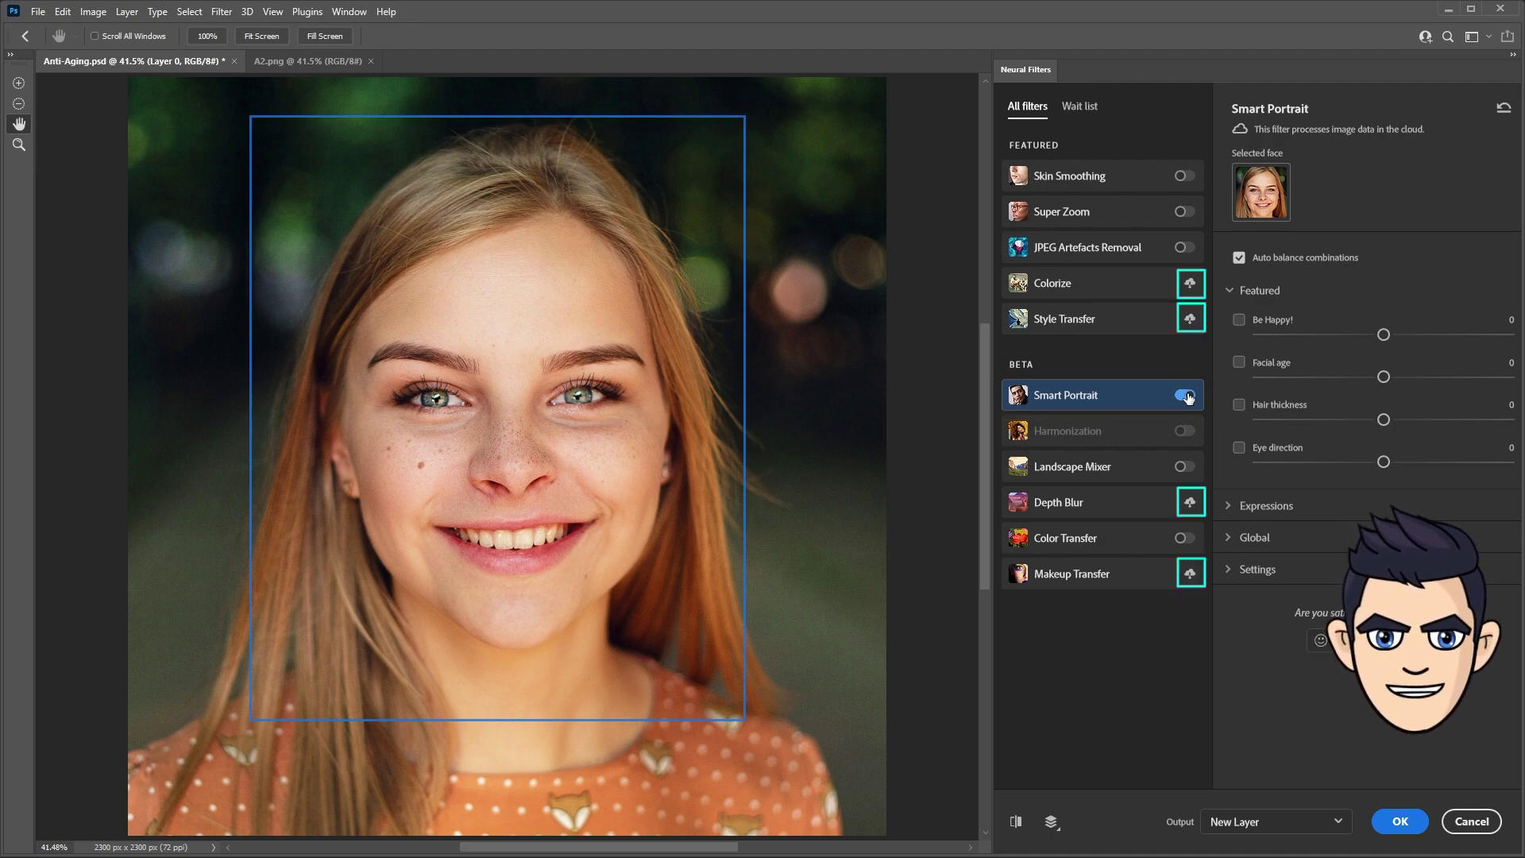
click(1239, 363)
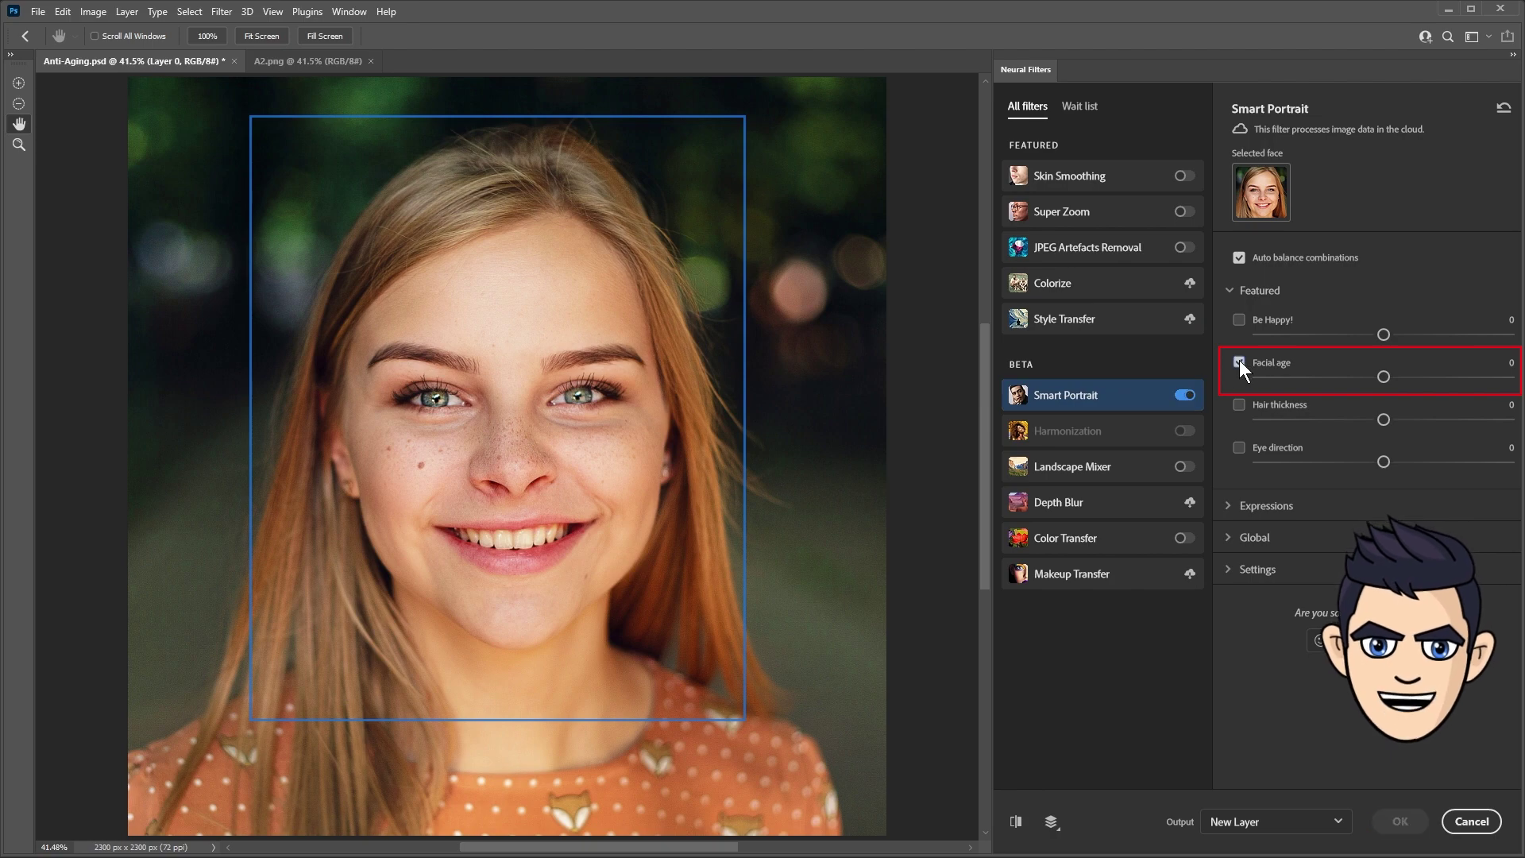
Step: Set Facial age to -50 and output the result as a new masked layer
drag(1383, 377, 1260, 383)
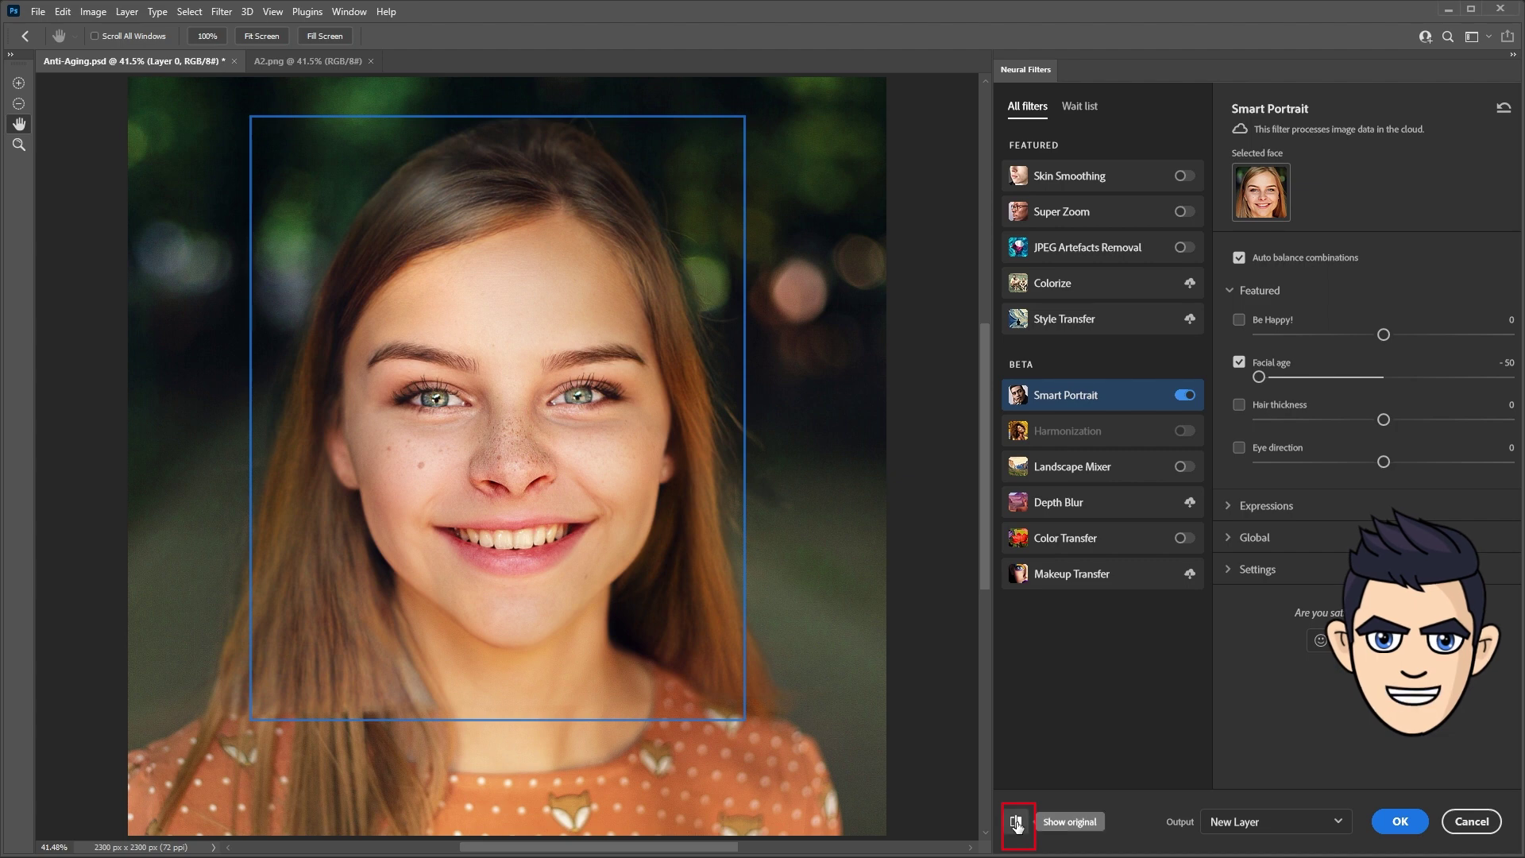
click(1017, 824)
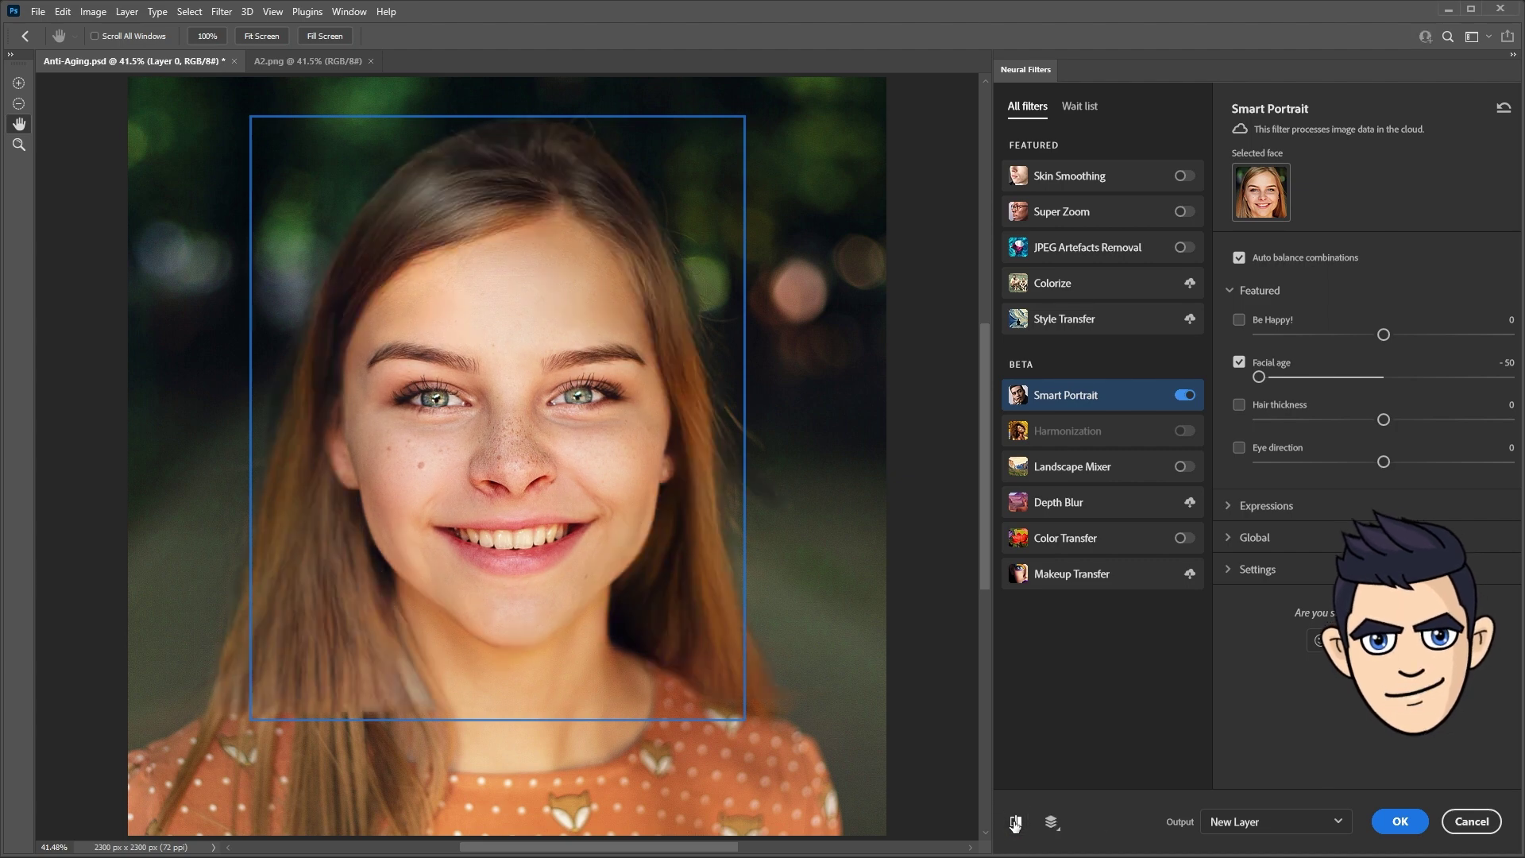
click(1016, 824)
click(1016, 823)
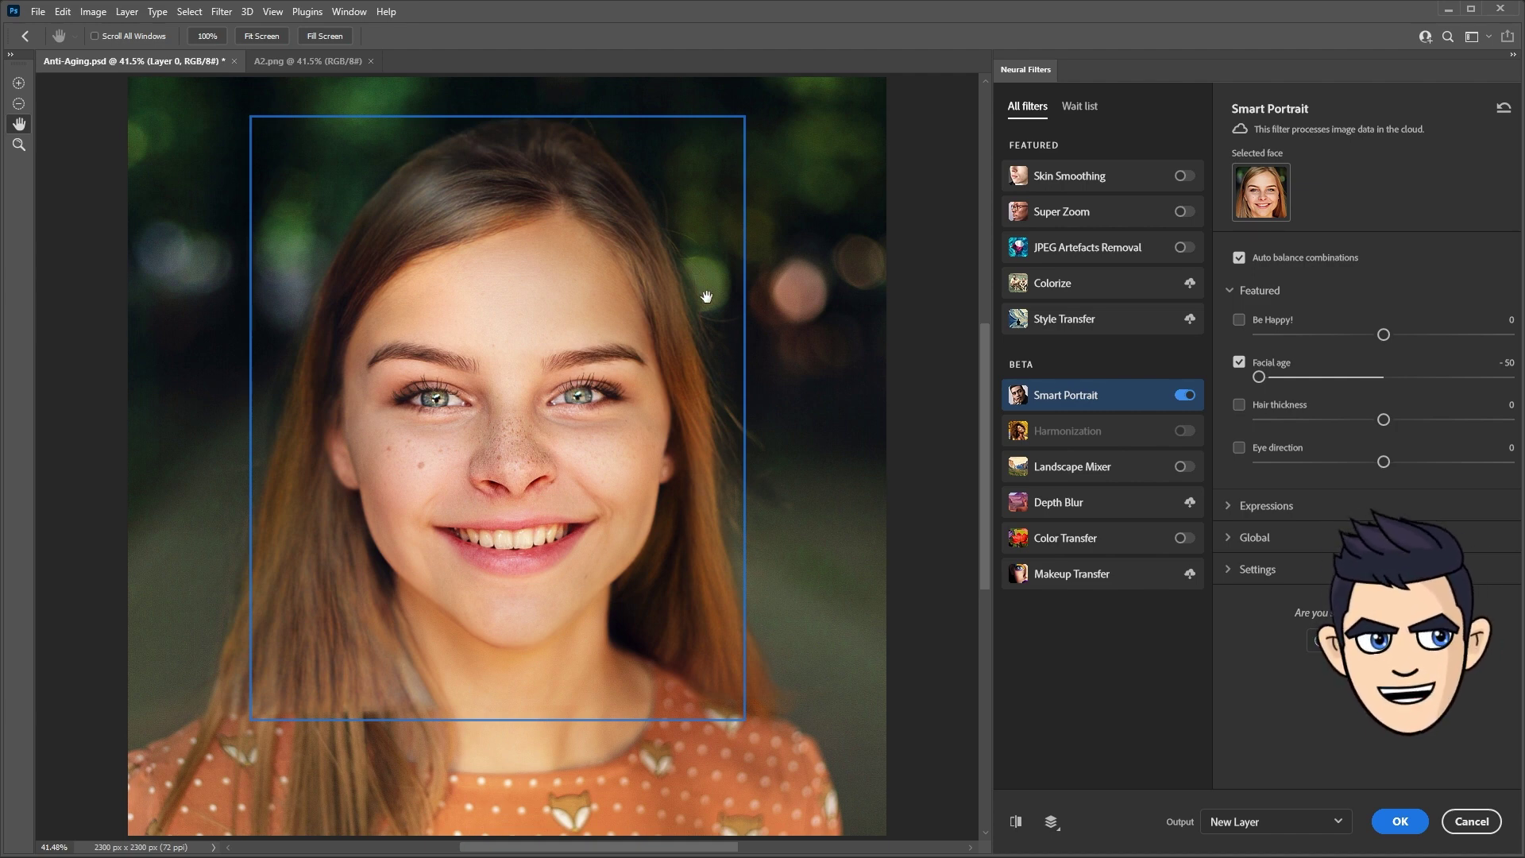
click(1259, 821)
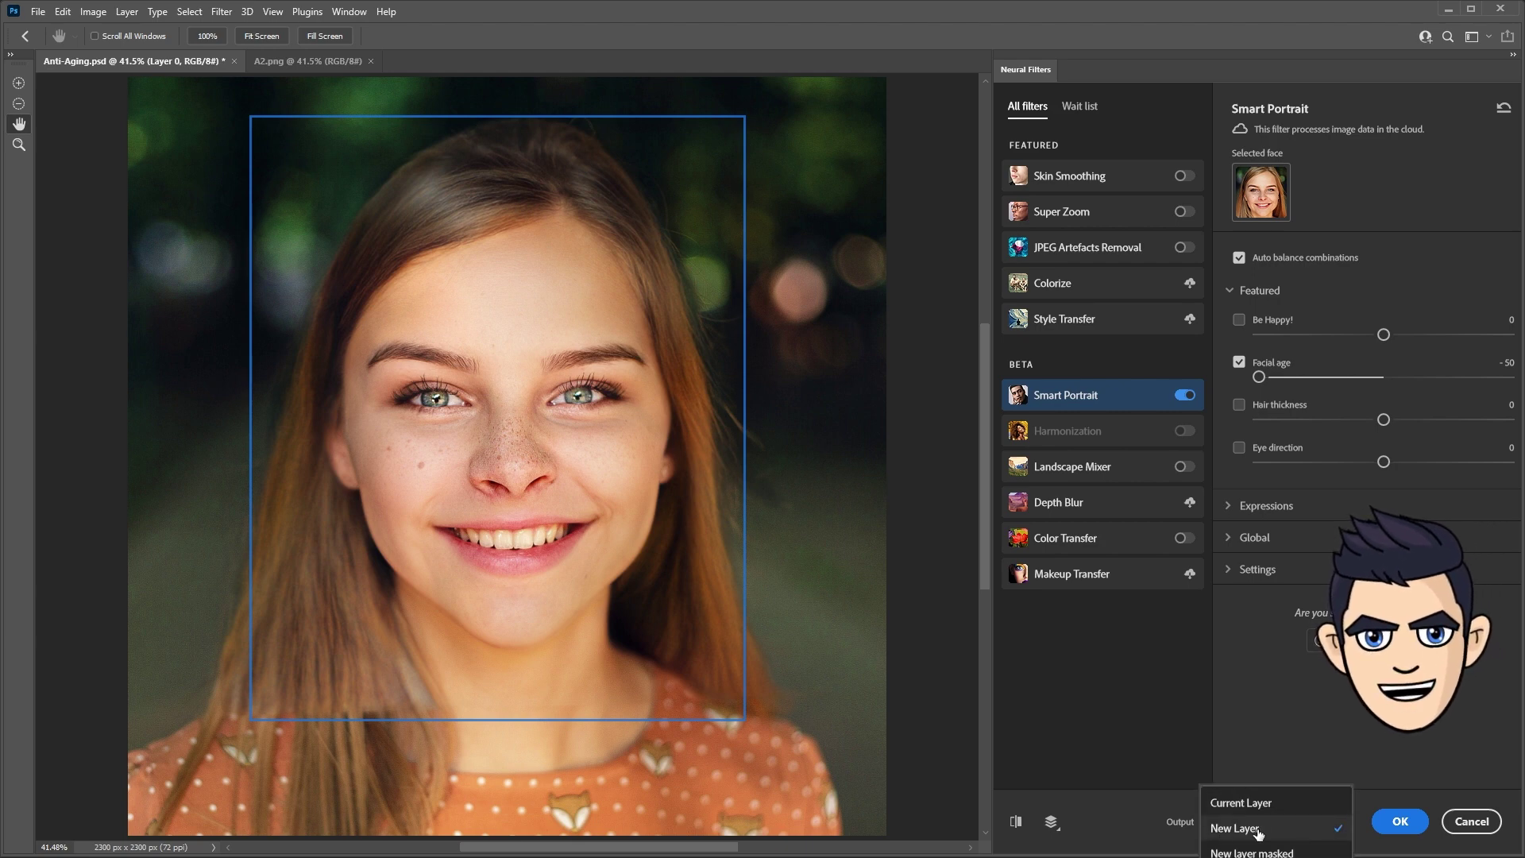
click(1259, 831)
click(1382, 813)
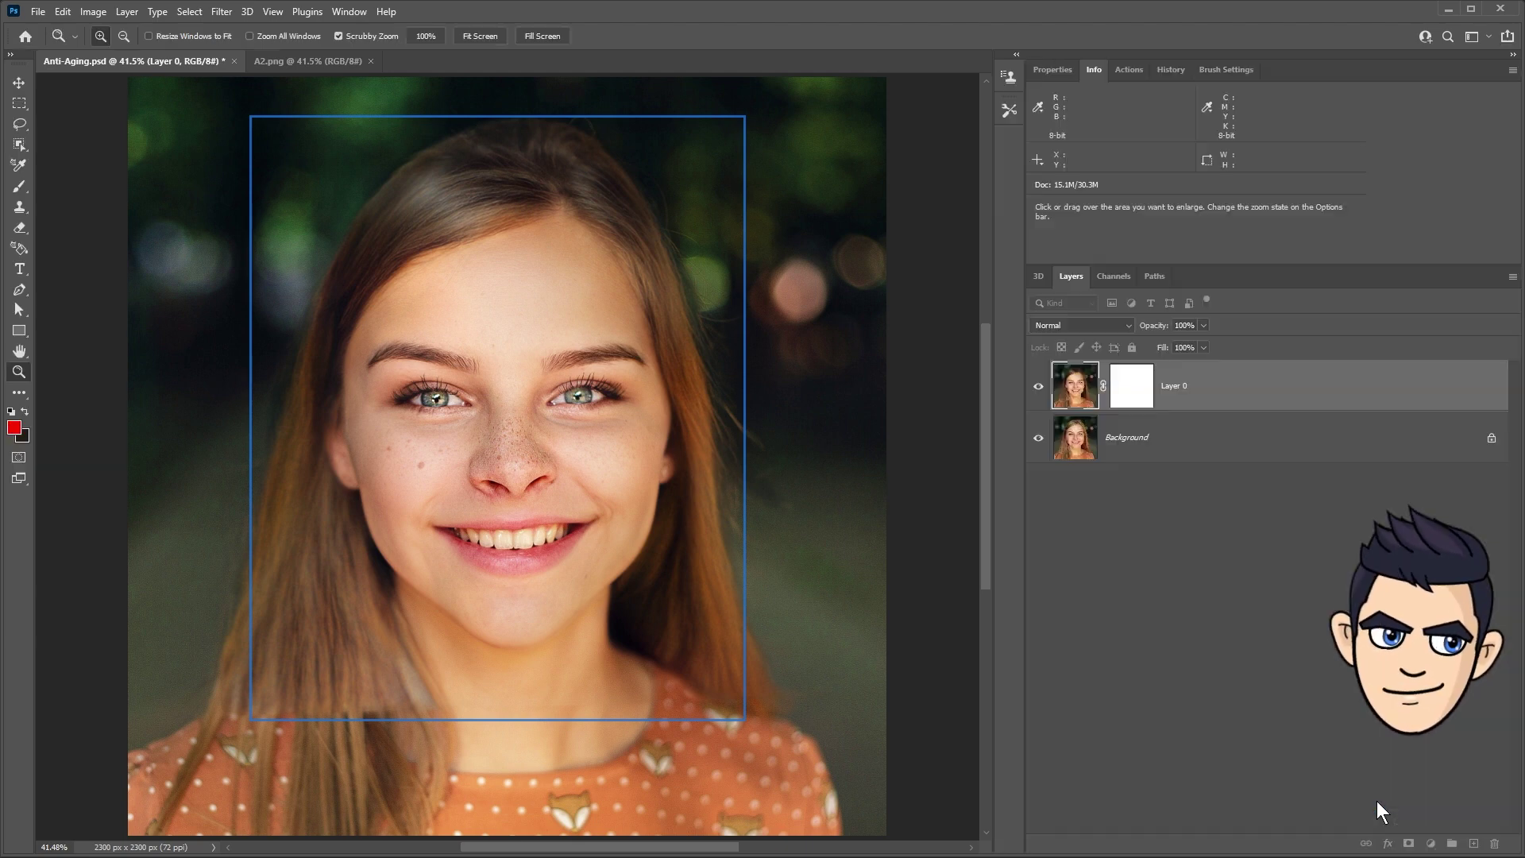
Step: Rename the younger-face layer to 'step 1'
double_click(1118, 386)
text(step 1)
key(Return)
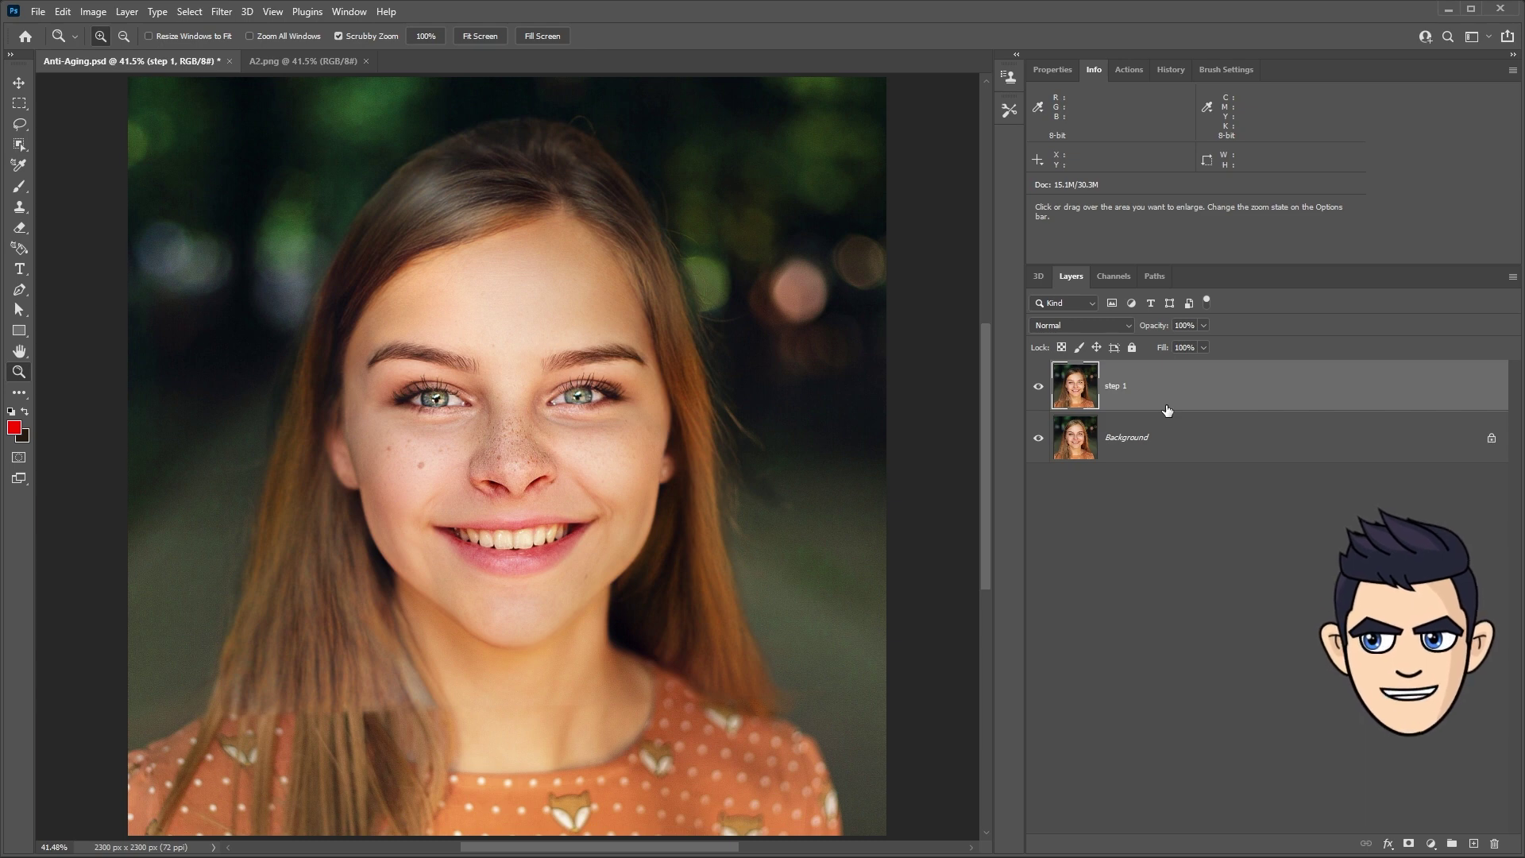
click(222, 11)
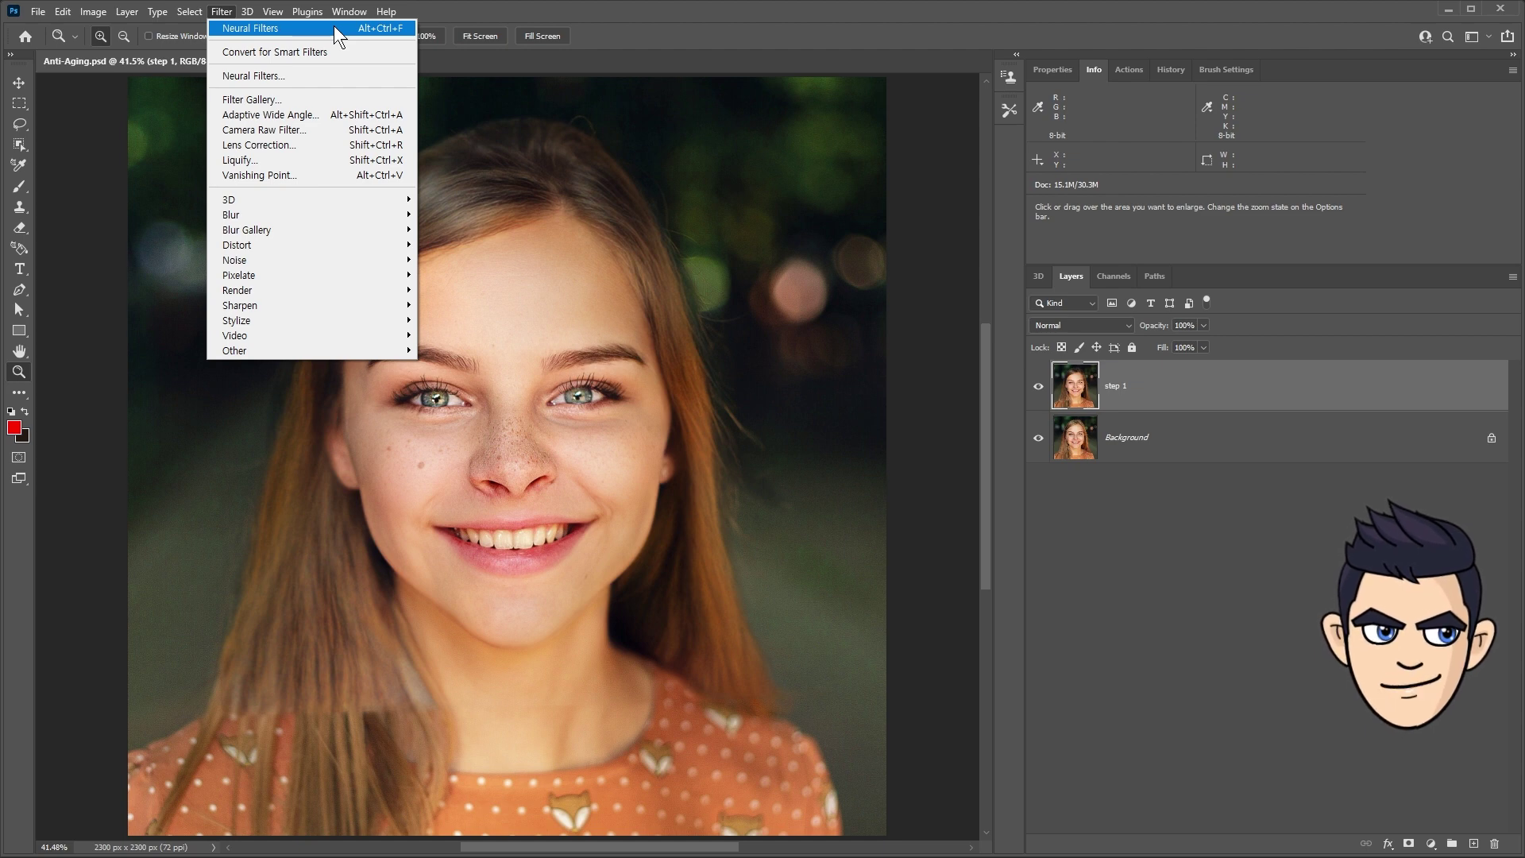
Step: Reapply the filter as a hidden 'step 2' layer and add a white mask to step 1
click(333, 26)
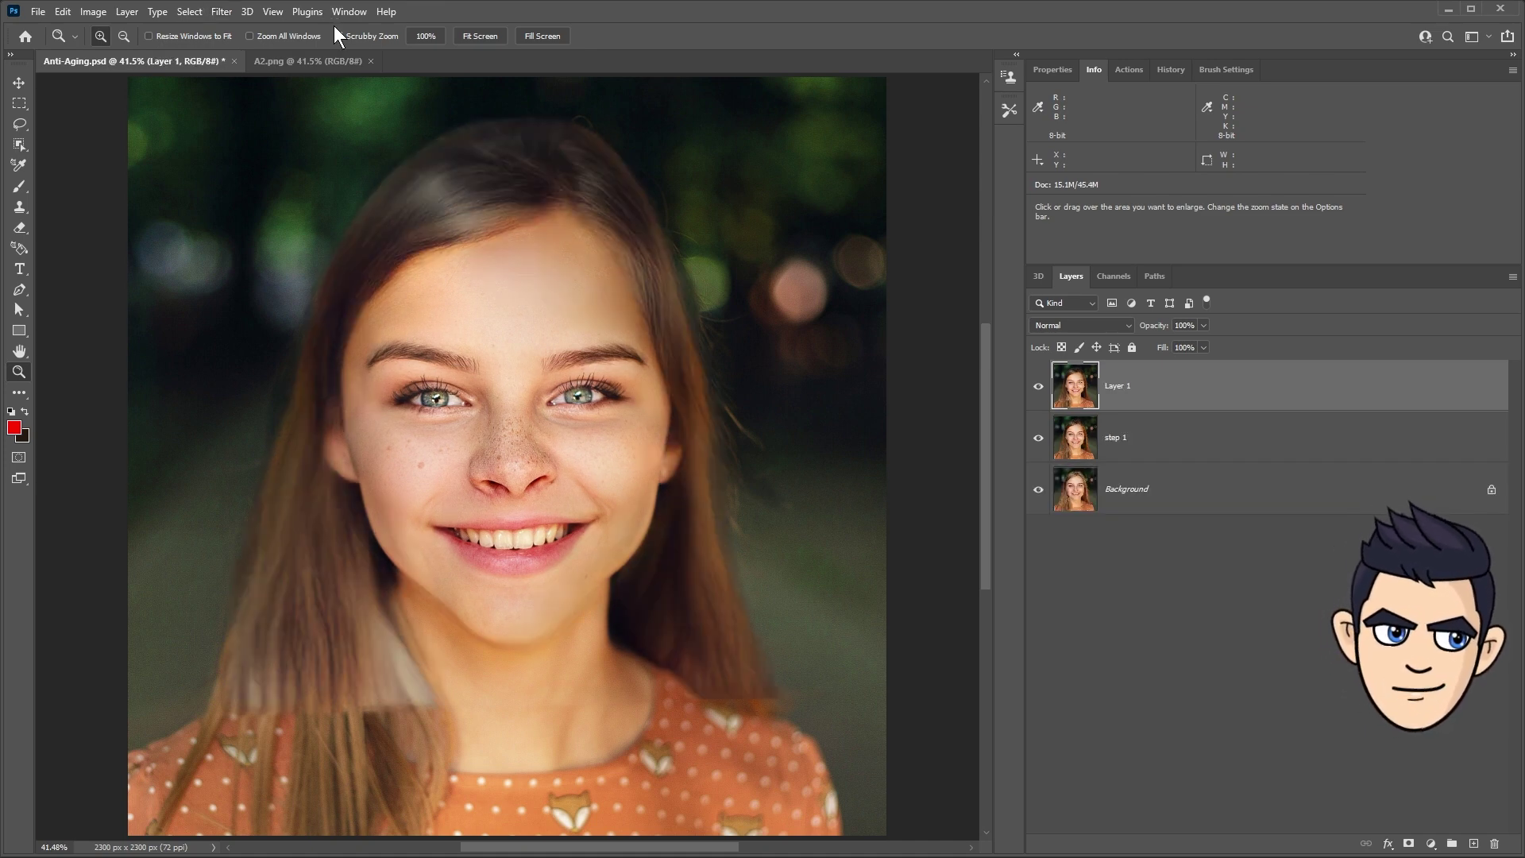
double_click(1118, 386)
text(step 2)
key(Return)
click(1038, 386)
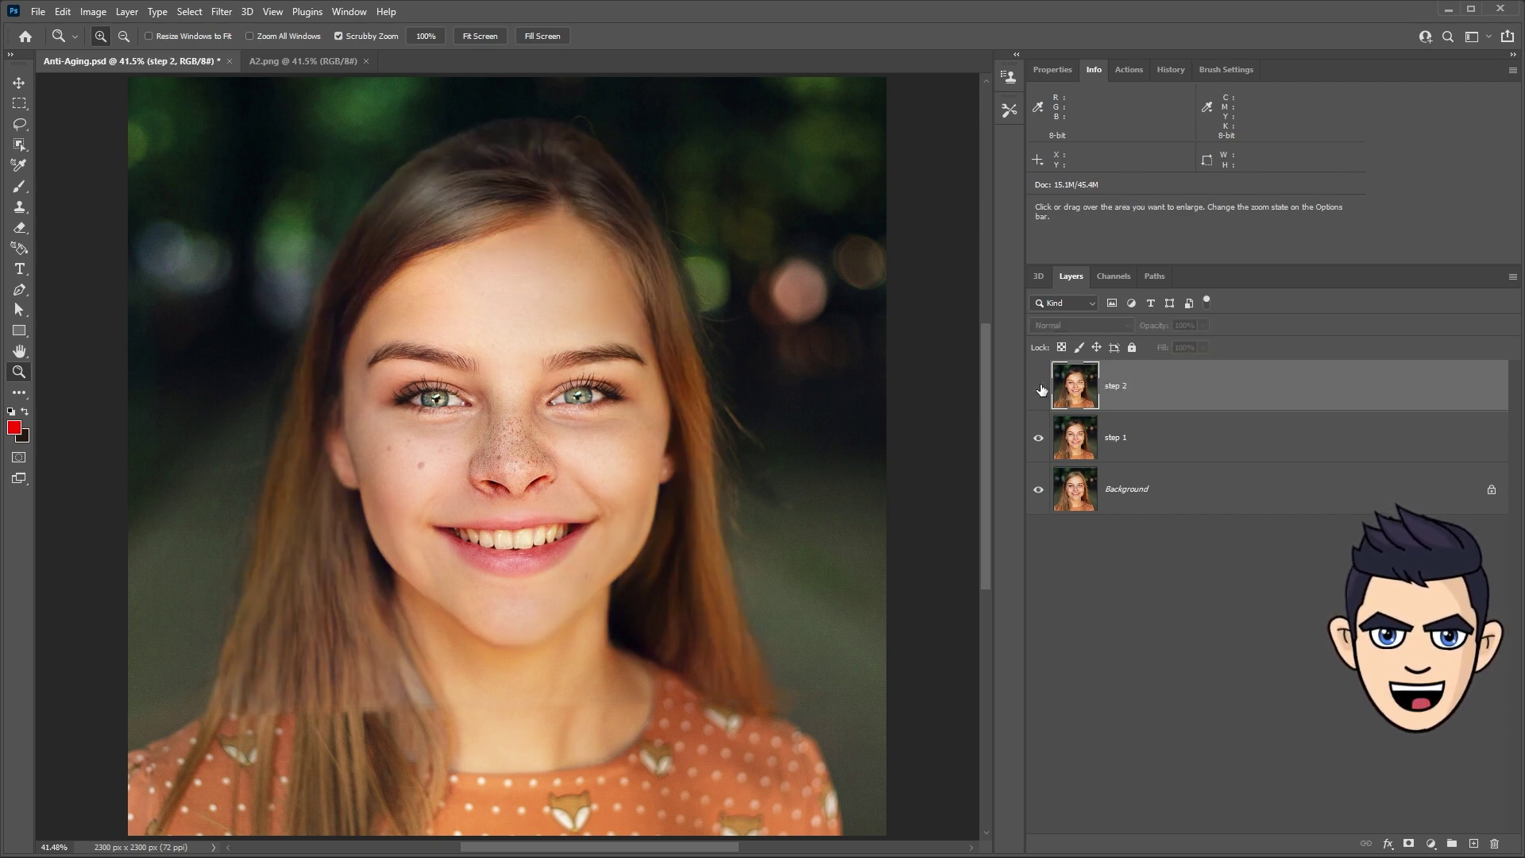
click(1150, 445)
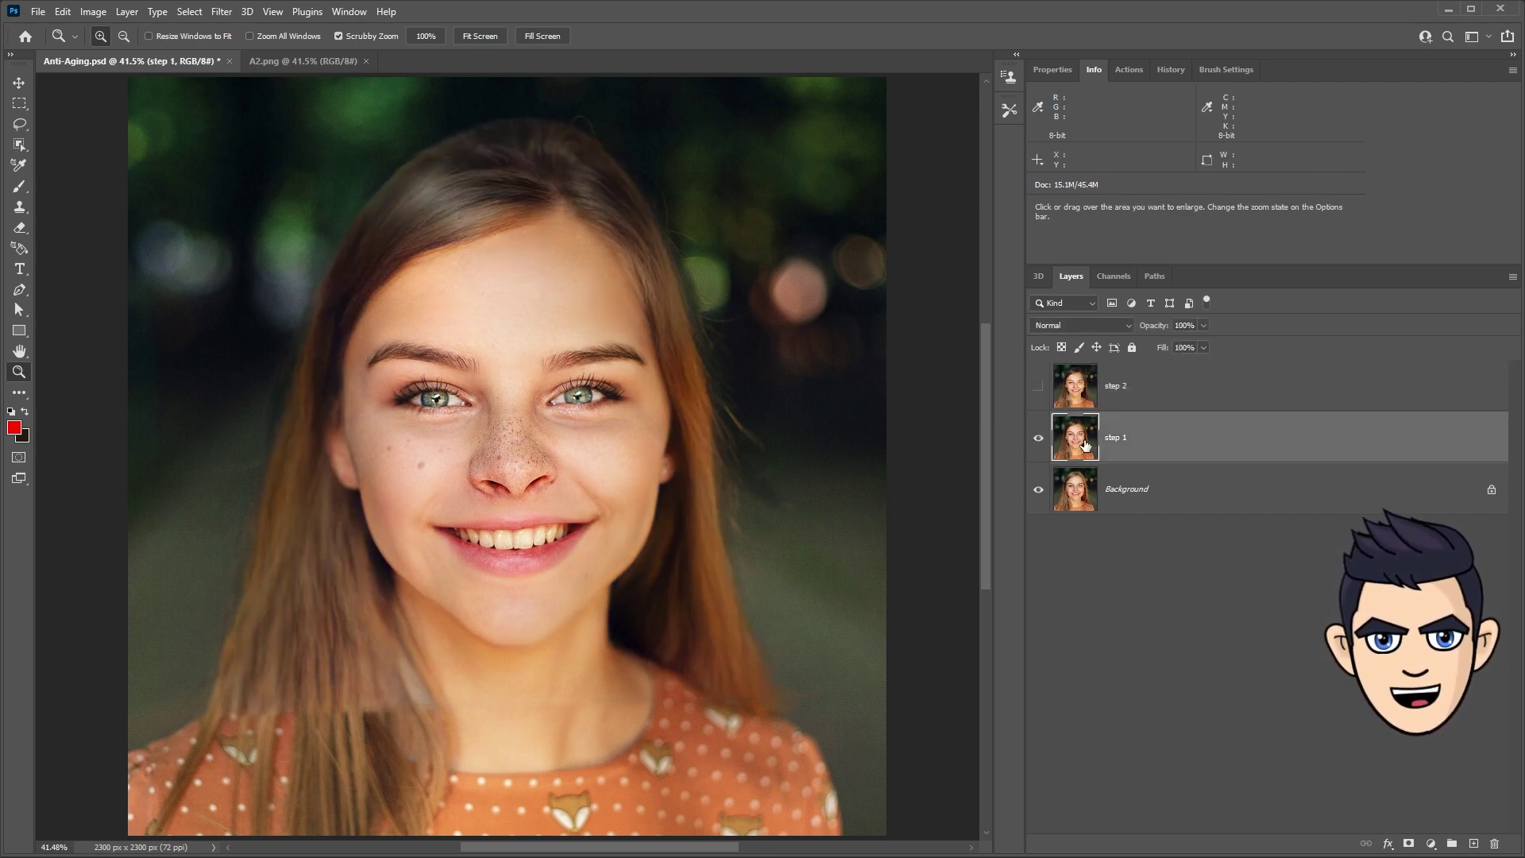
click(1409, 844)
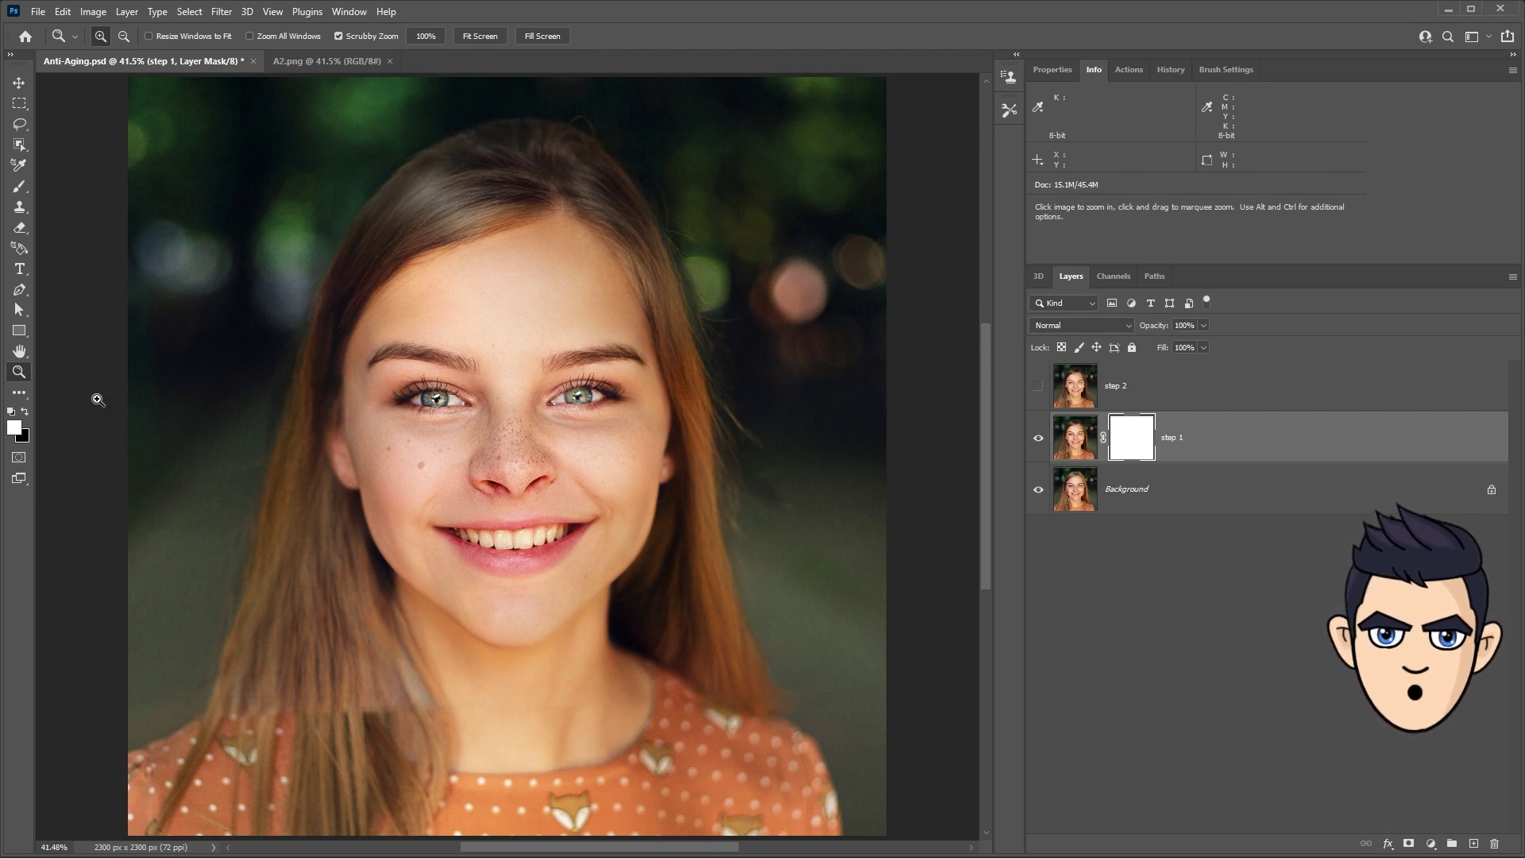
Step: Paint black at 50% opacity on step 1's mask over the lower-left hair and shoulder
key(b)
click(117, 36)
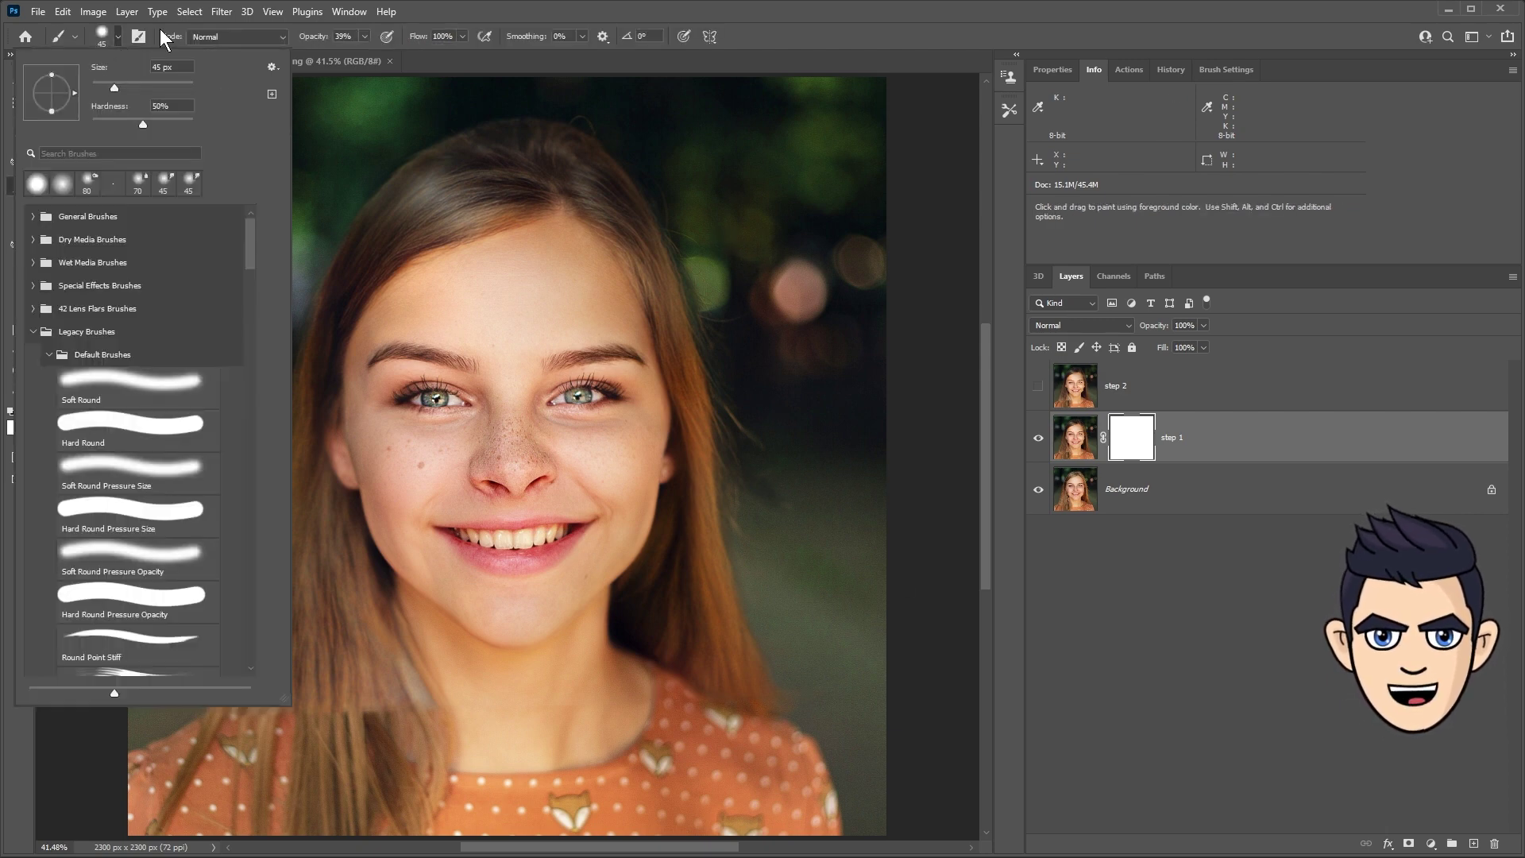
click(494, 3)
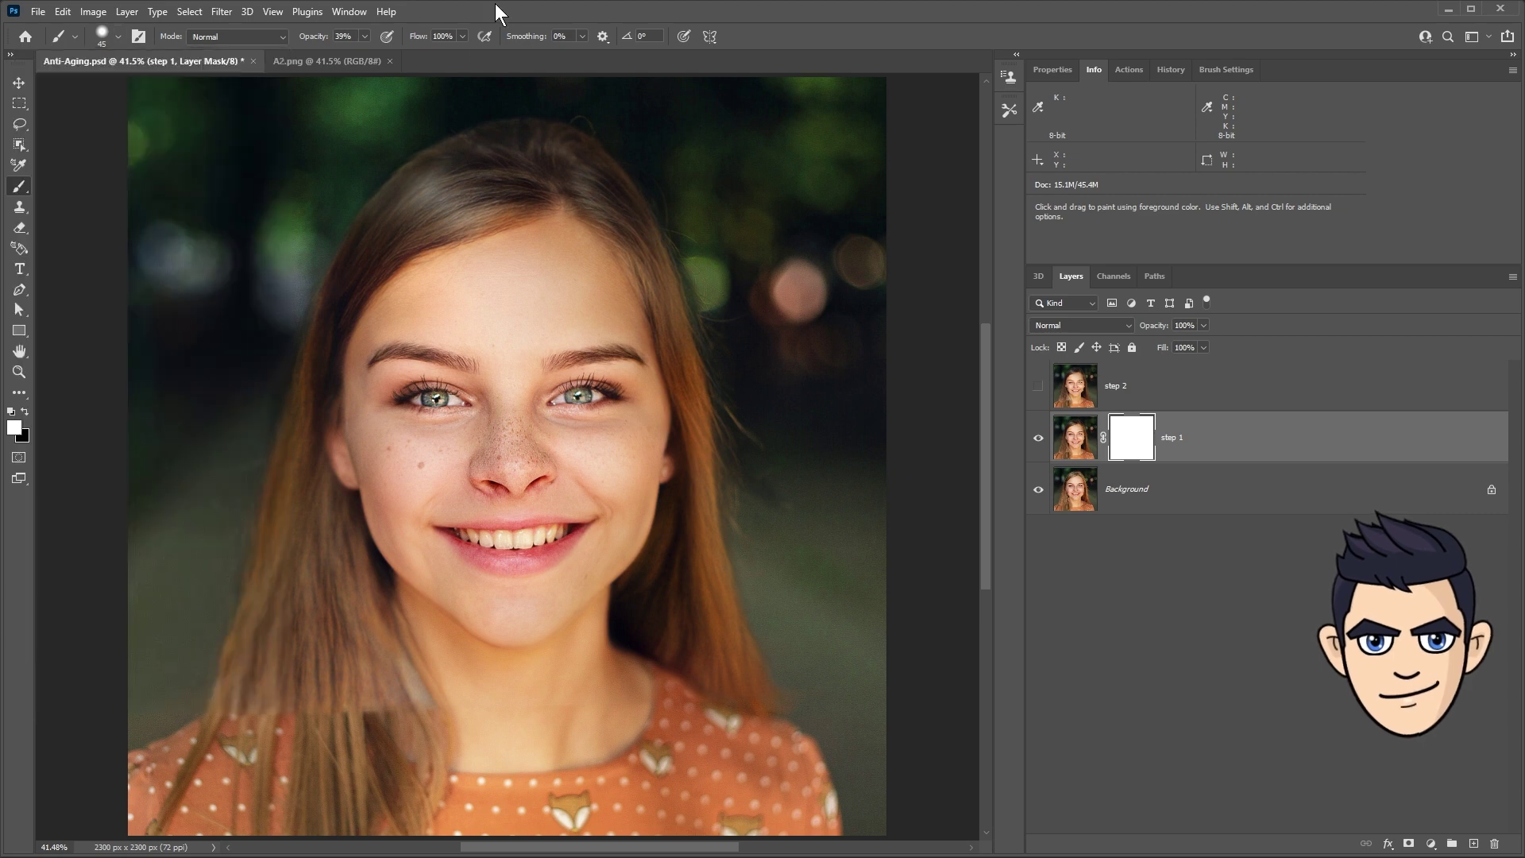
click(300, 37)
text(50)
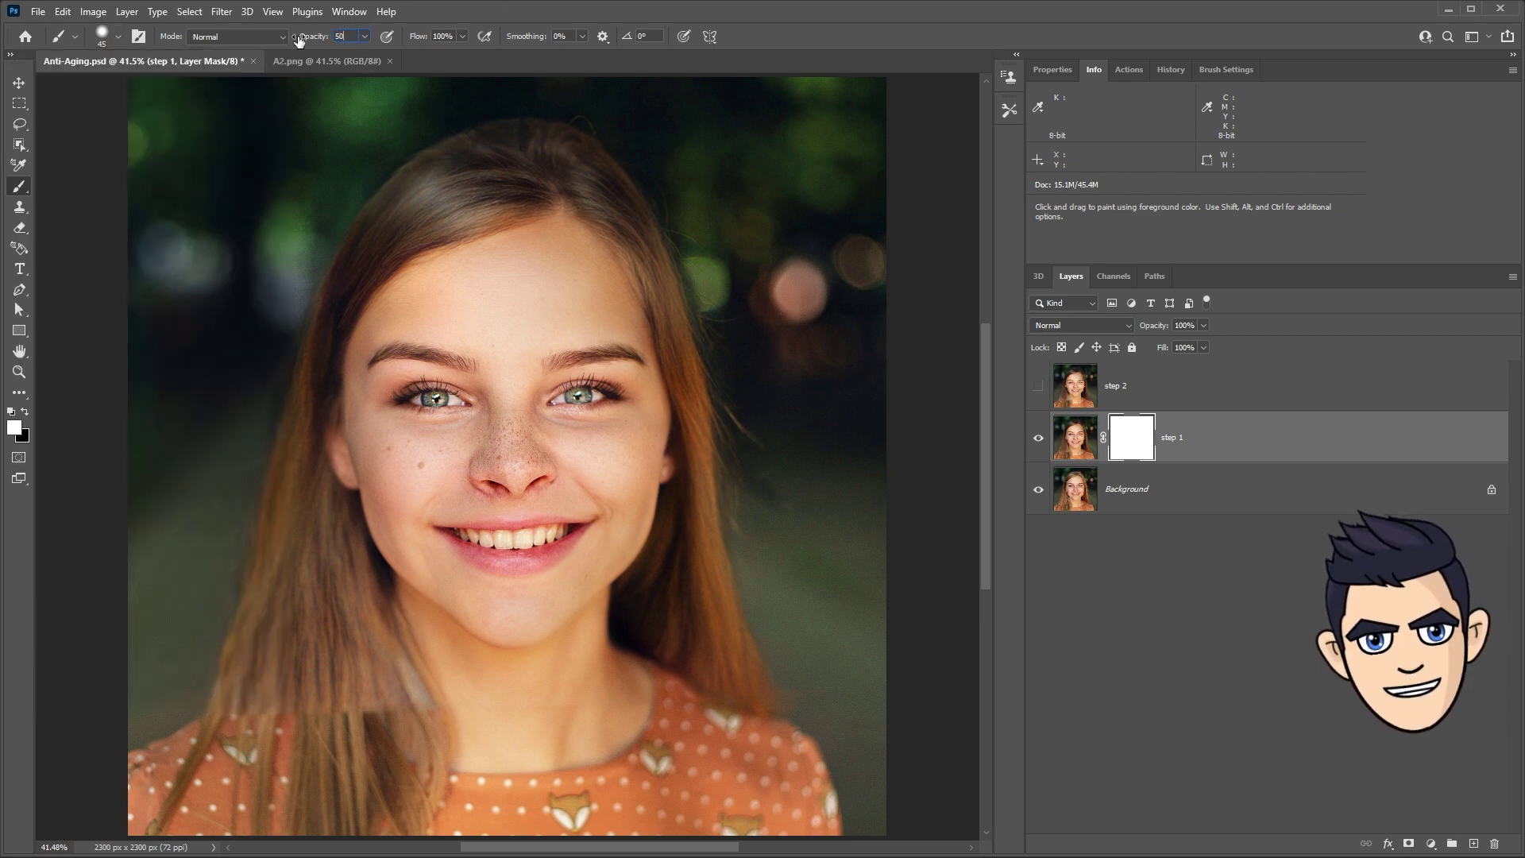
click(24, 412)
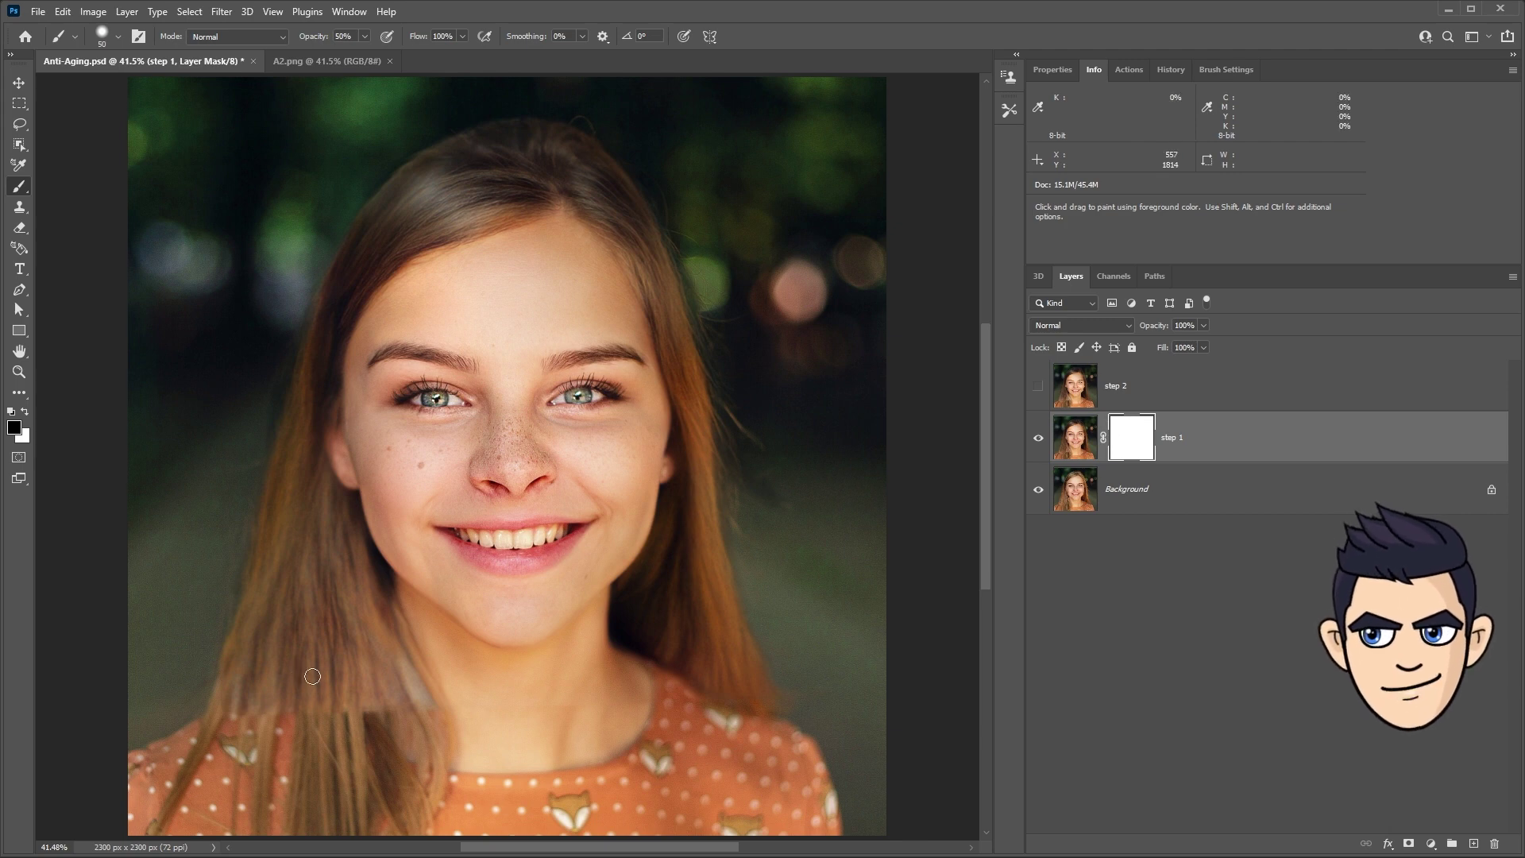
key(bracketright)
mouse_move(222, 664)
mouse_down()
mouse_move(308, 709)
mouse_move(283, 692)
mouse_up()
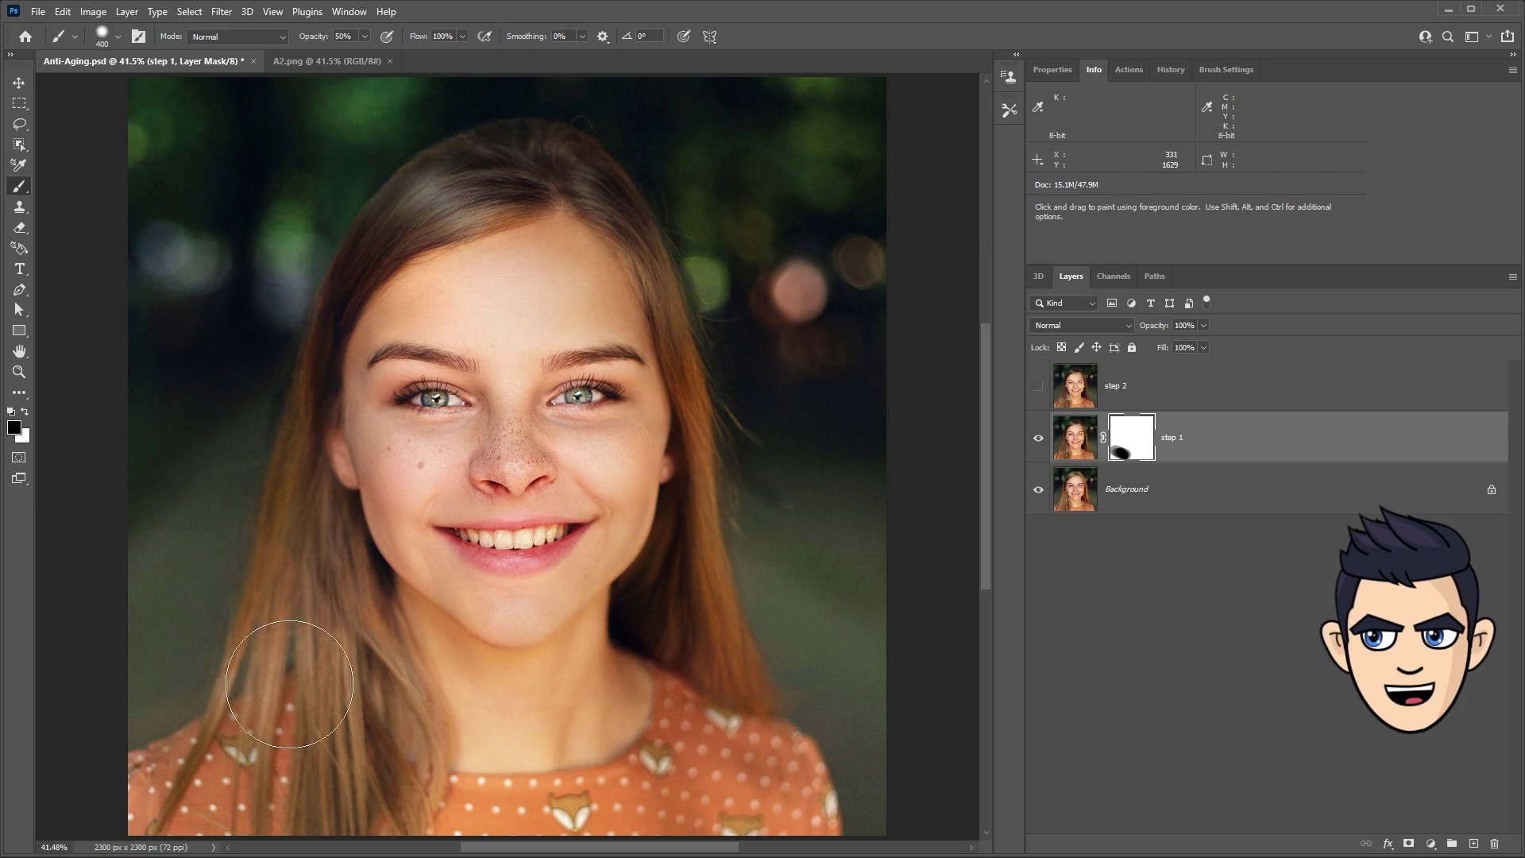
Step: With a softer brush, mask step 1 over the right-shoulder hair, comparing against the original
click(118, 37)
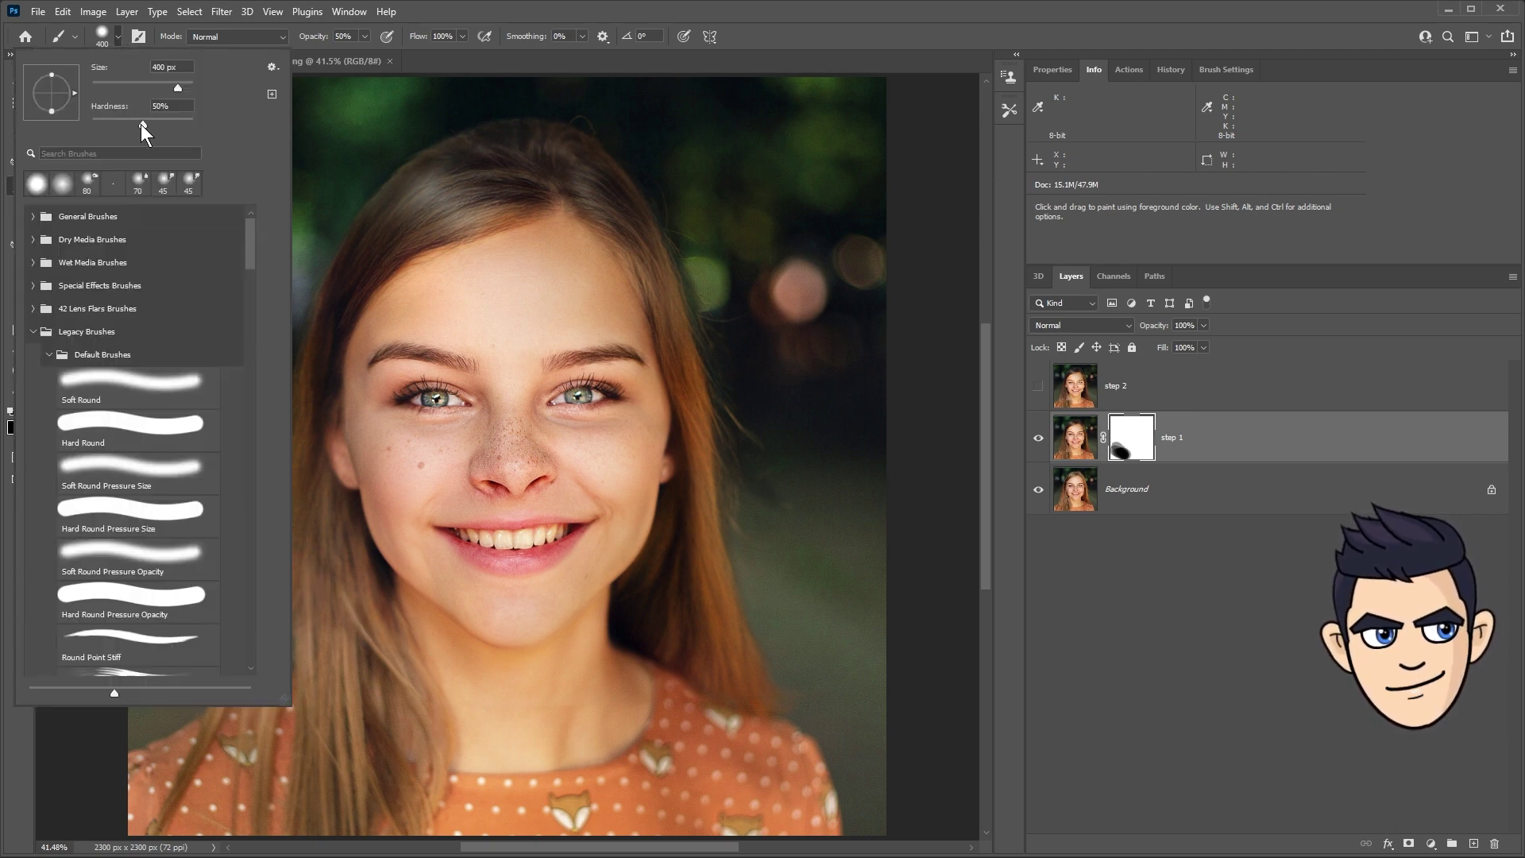
drag(141, 124, 80, 124)
click(782, 703)
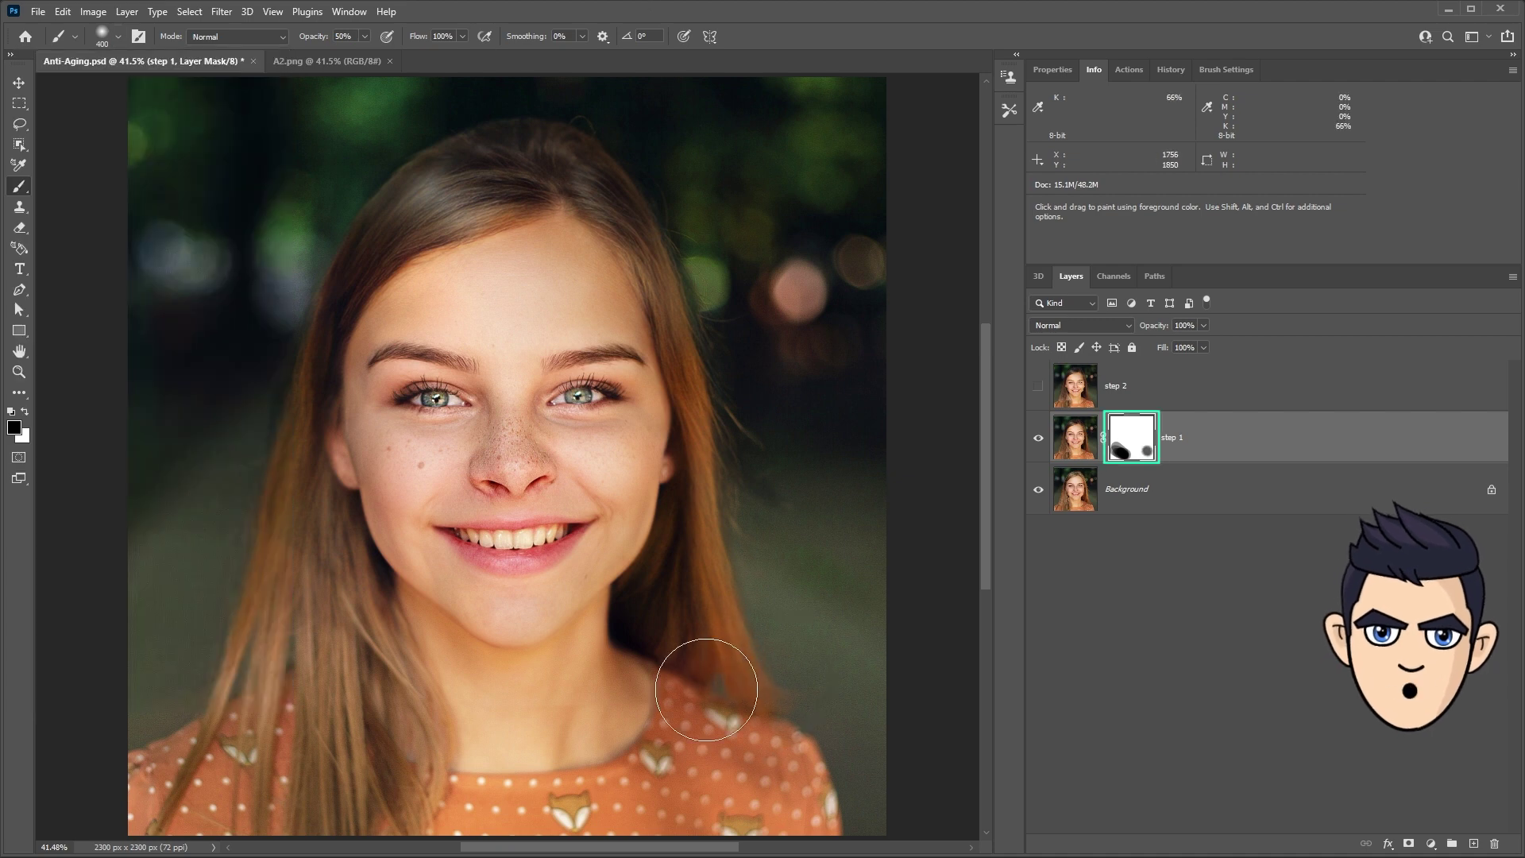
mouse_move(706, 690)
mouse_down()
mouse_move(803, 562)
mouse_move(790, 436)
mouse_up()
key(bracketleft)
key(bracketleft)
key(bracketleft)
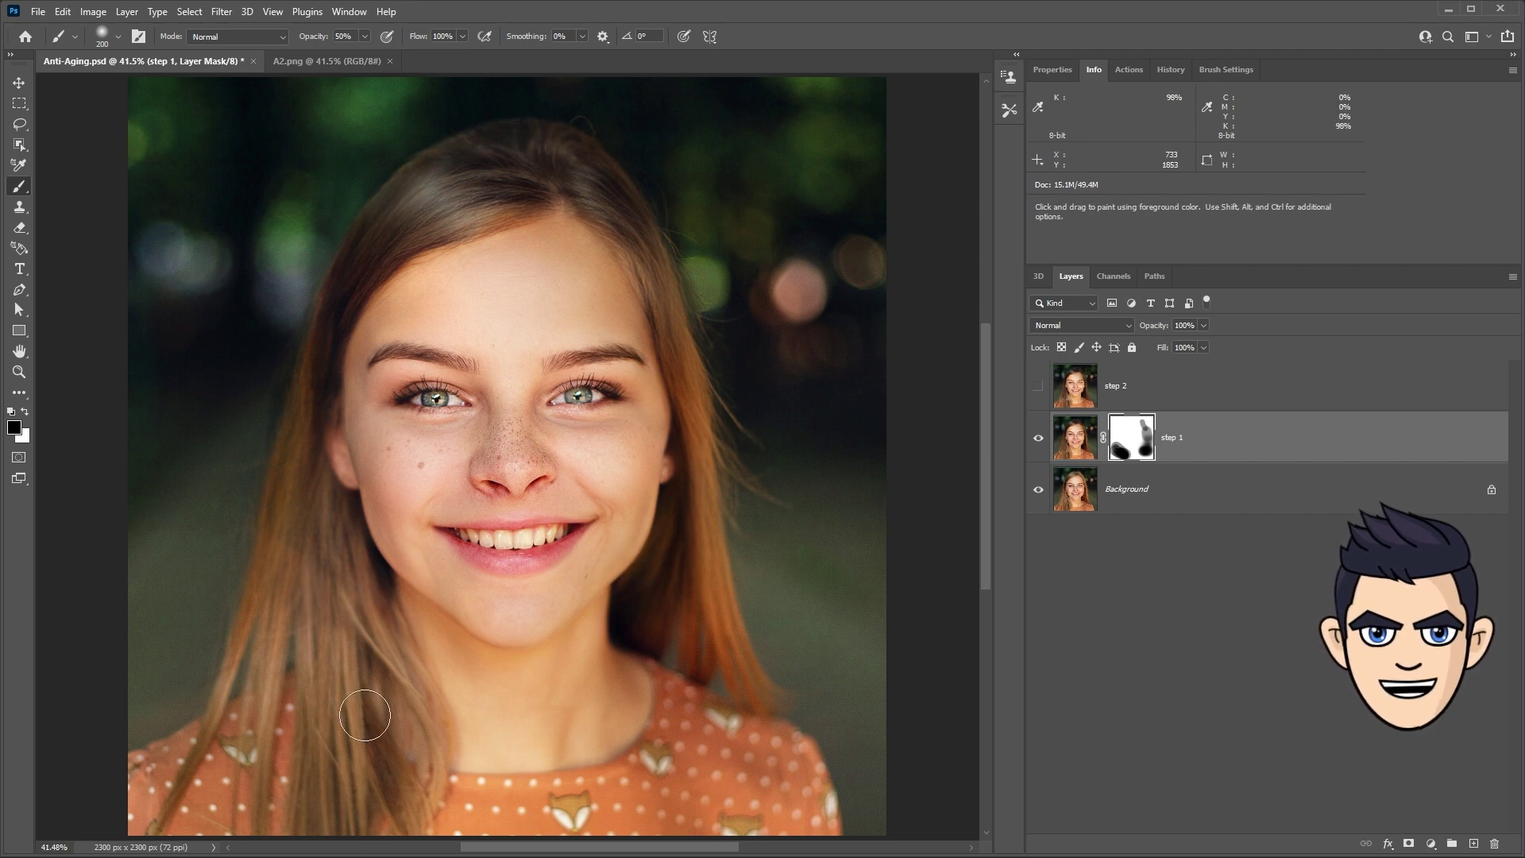
key(bracketright)
key(bracketright)
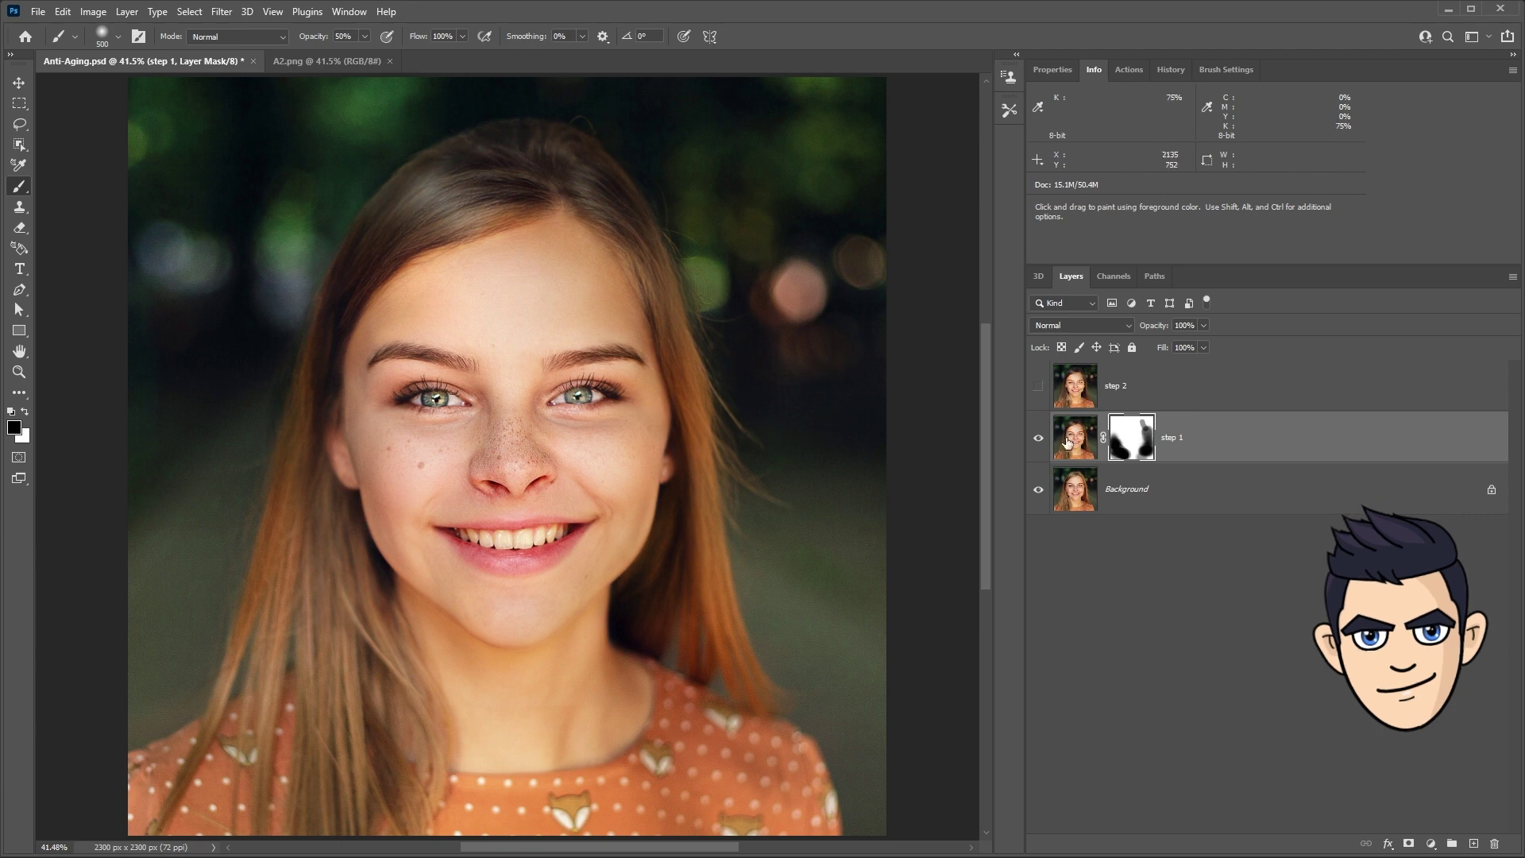
click(1037, 438)
double_click(1038, 438)
click(1037, 438)
key(bracketleft)
key(bracketleft)
key(bracketleft)
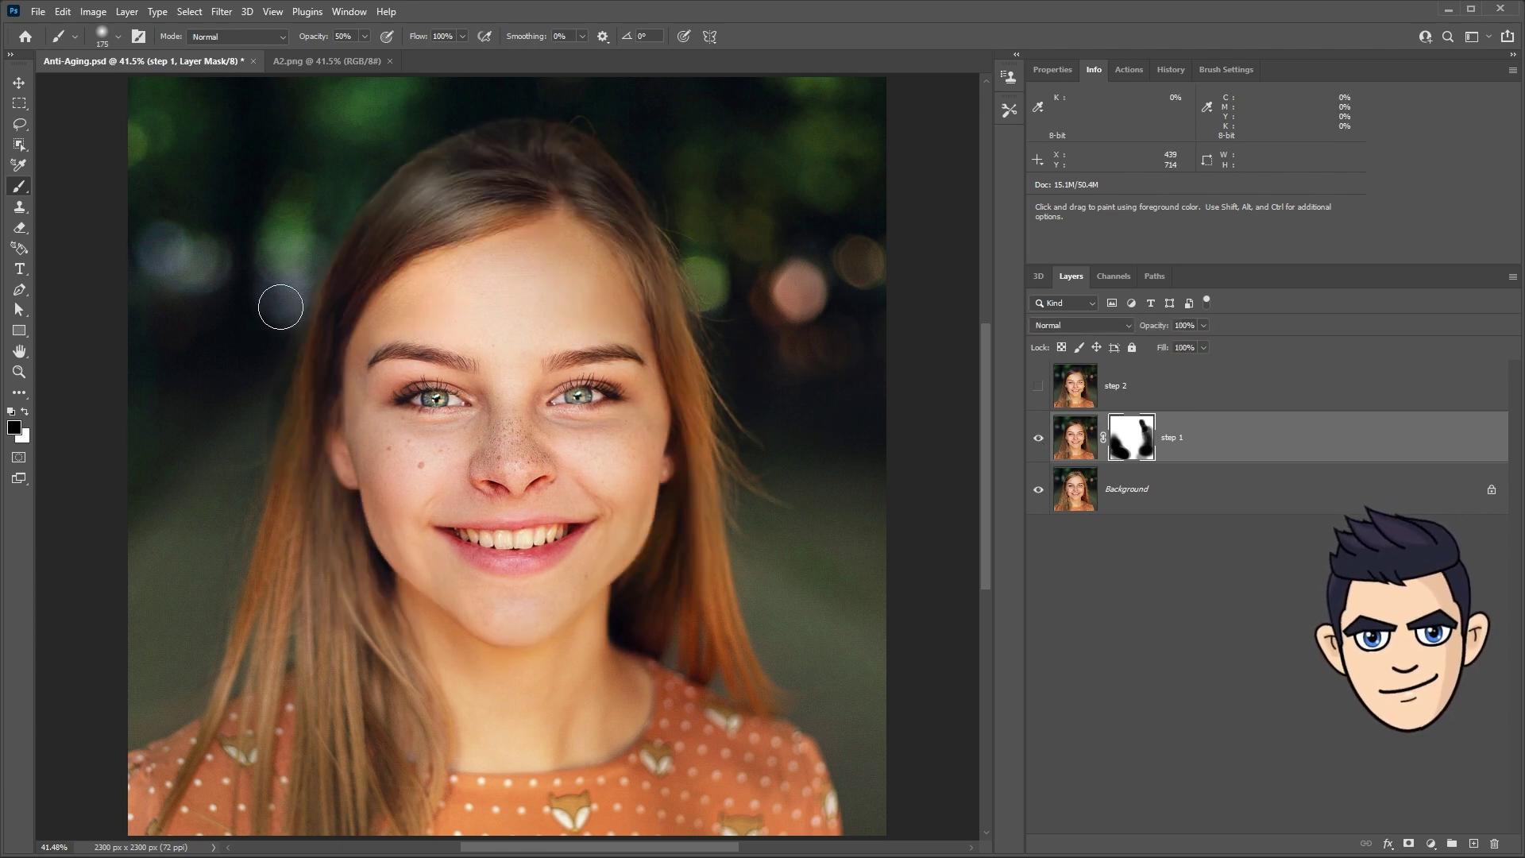
click(1095, 401)
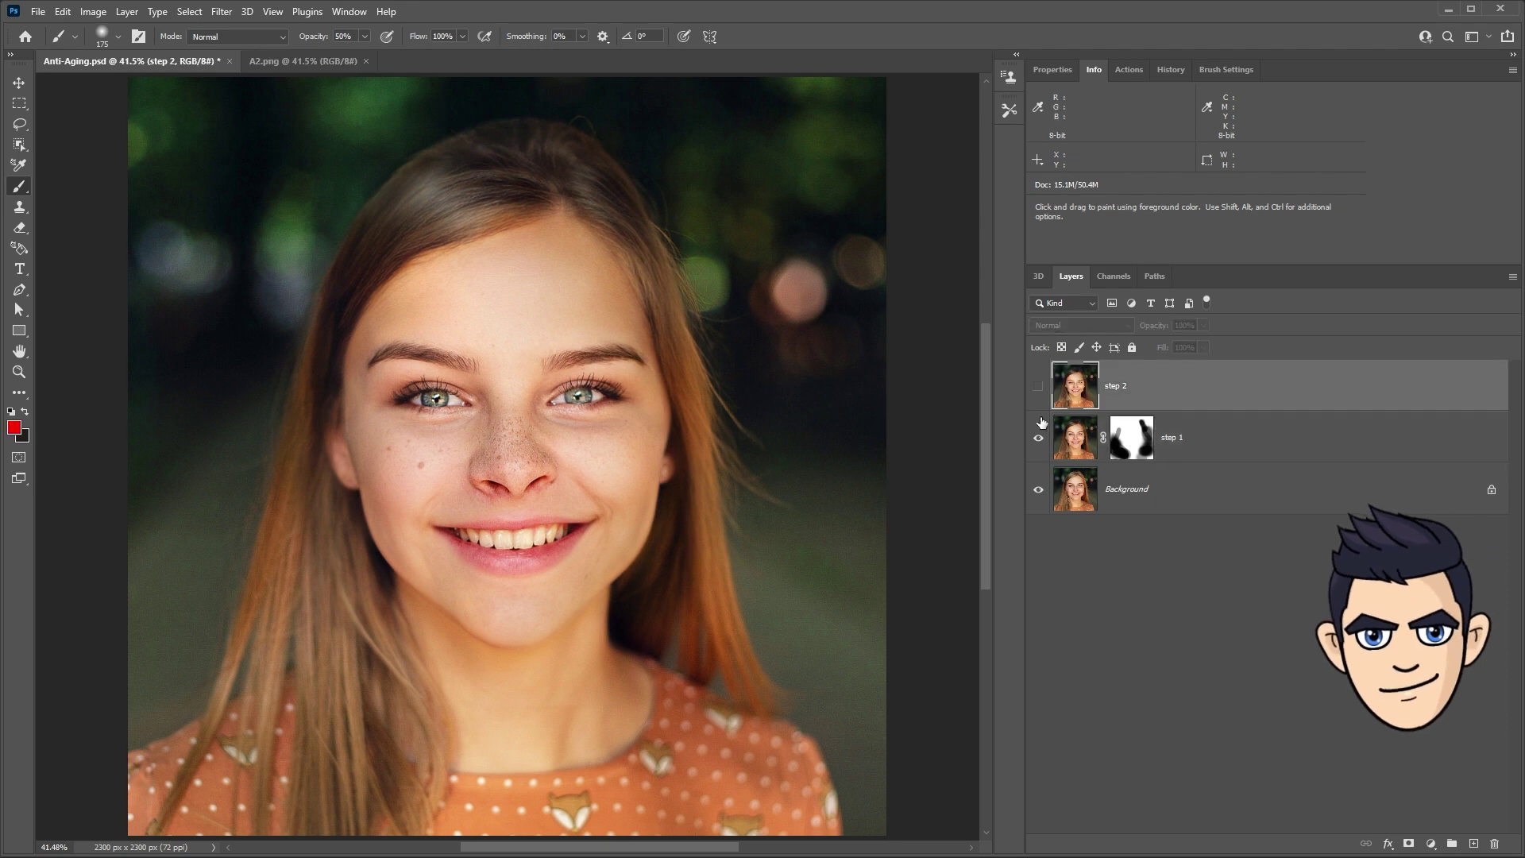
Step: Add a mask to step 2 and paint out its effect over the hair patches and right cheek
click(1037, 388)
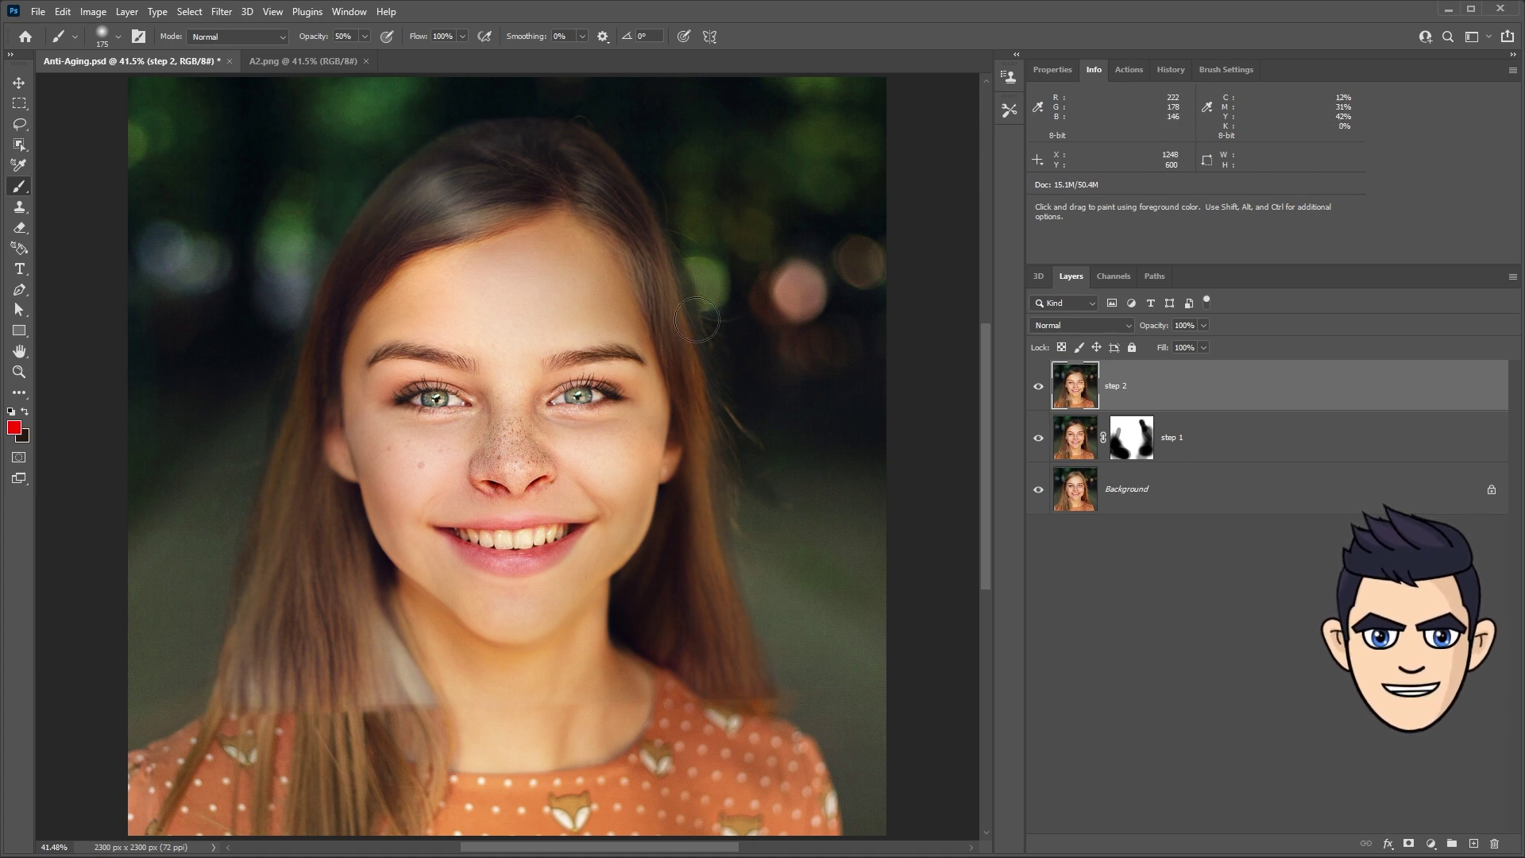
click(1040, 389)
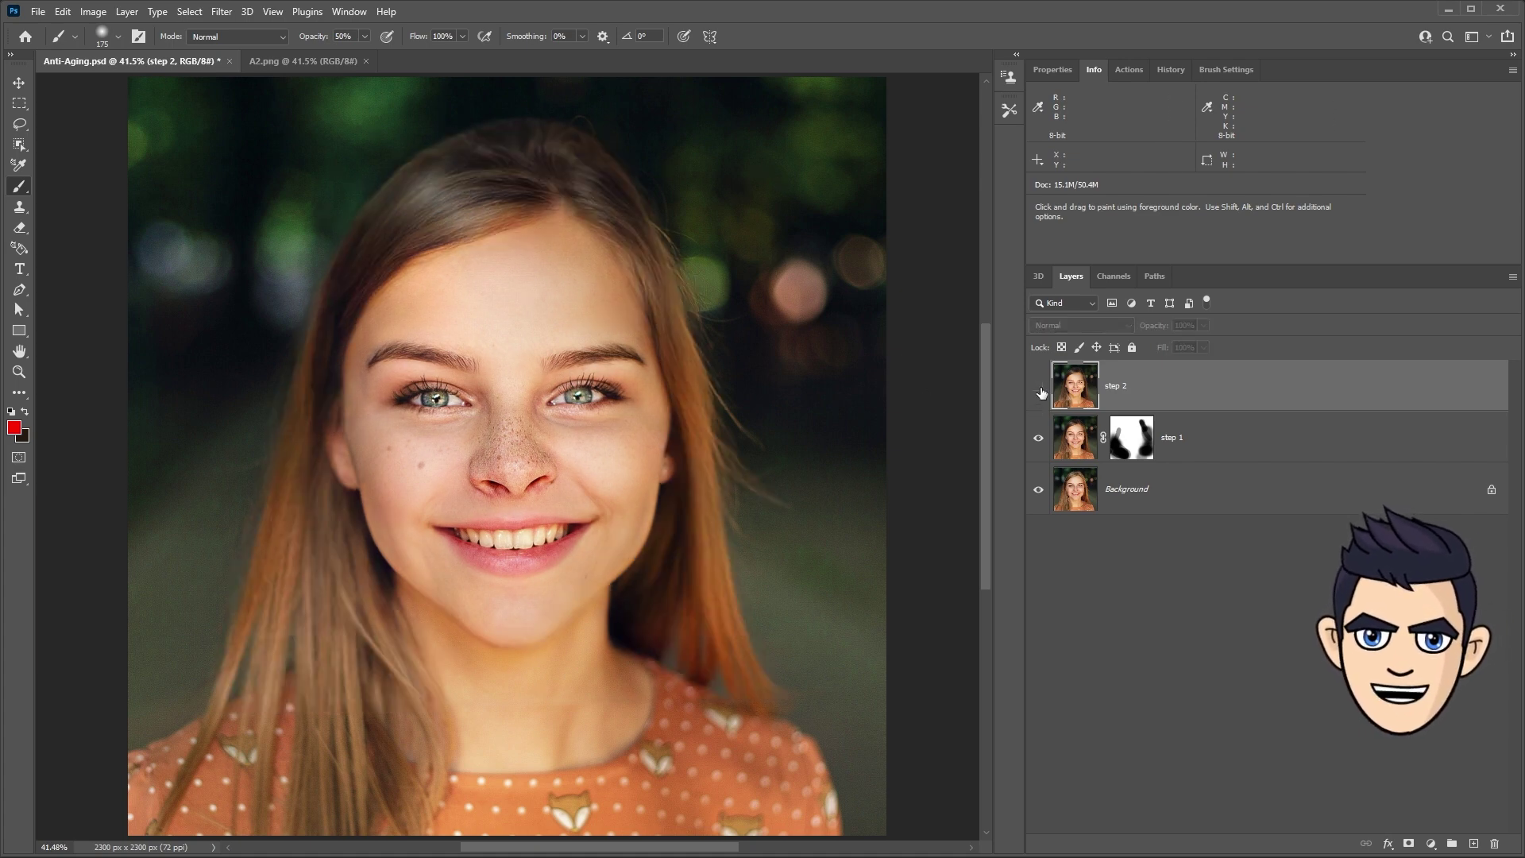
click(1039, 388)
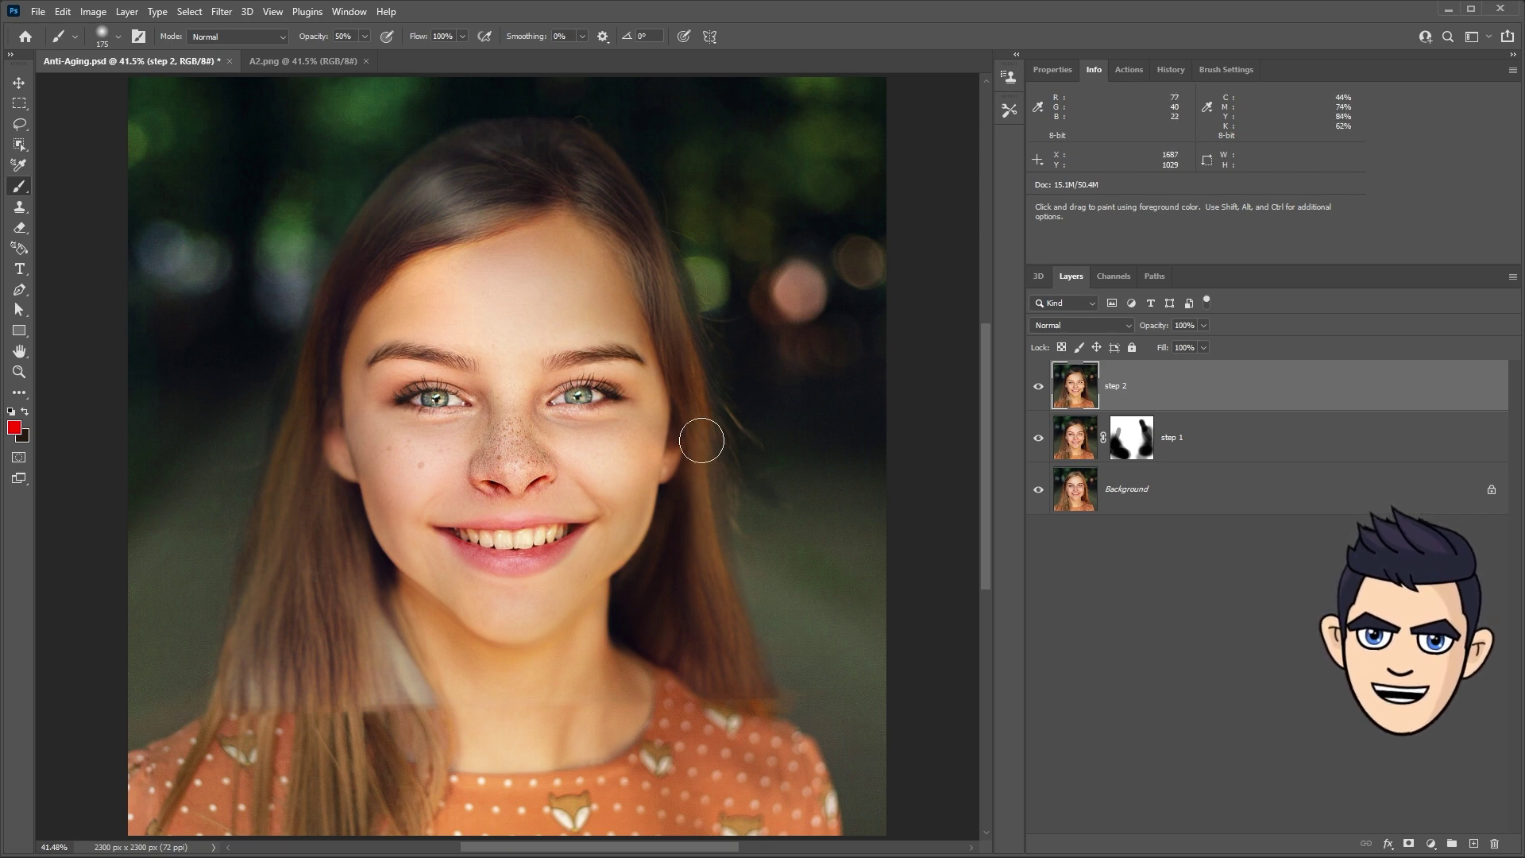
click(1409, 844)
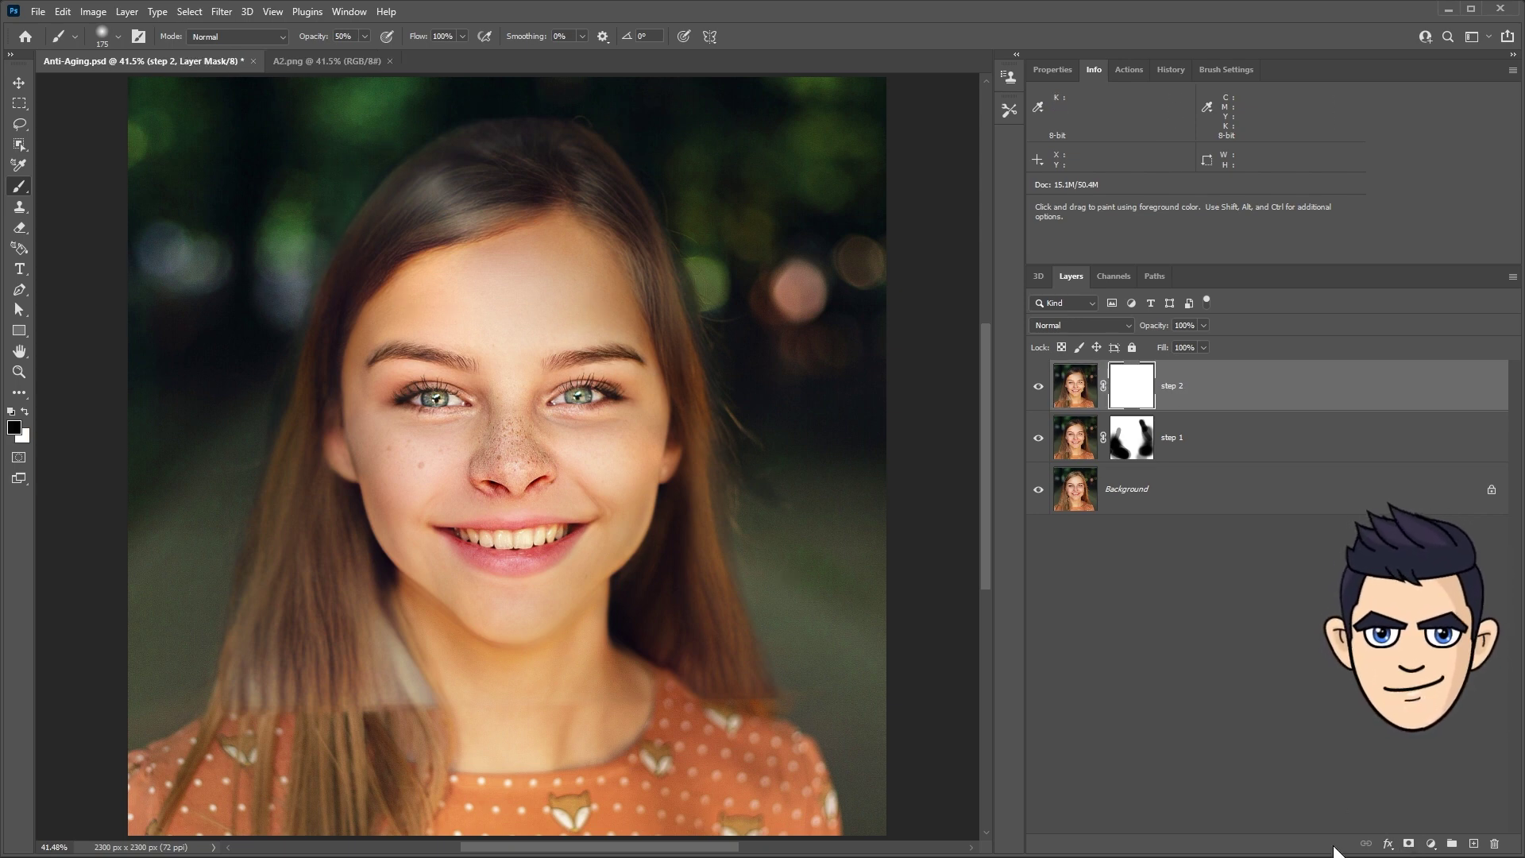
key(bracketright)
key(bracketright)
key(bracketright)
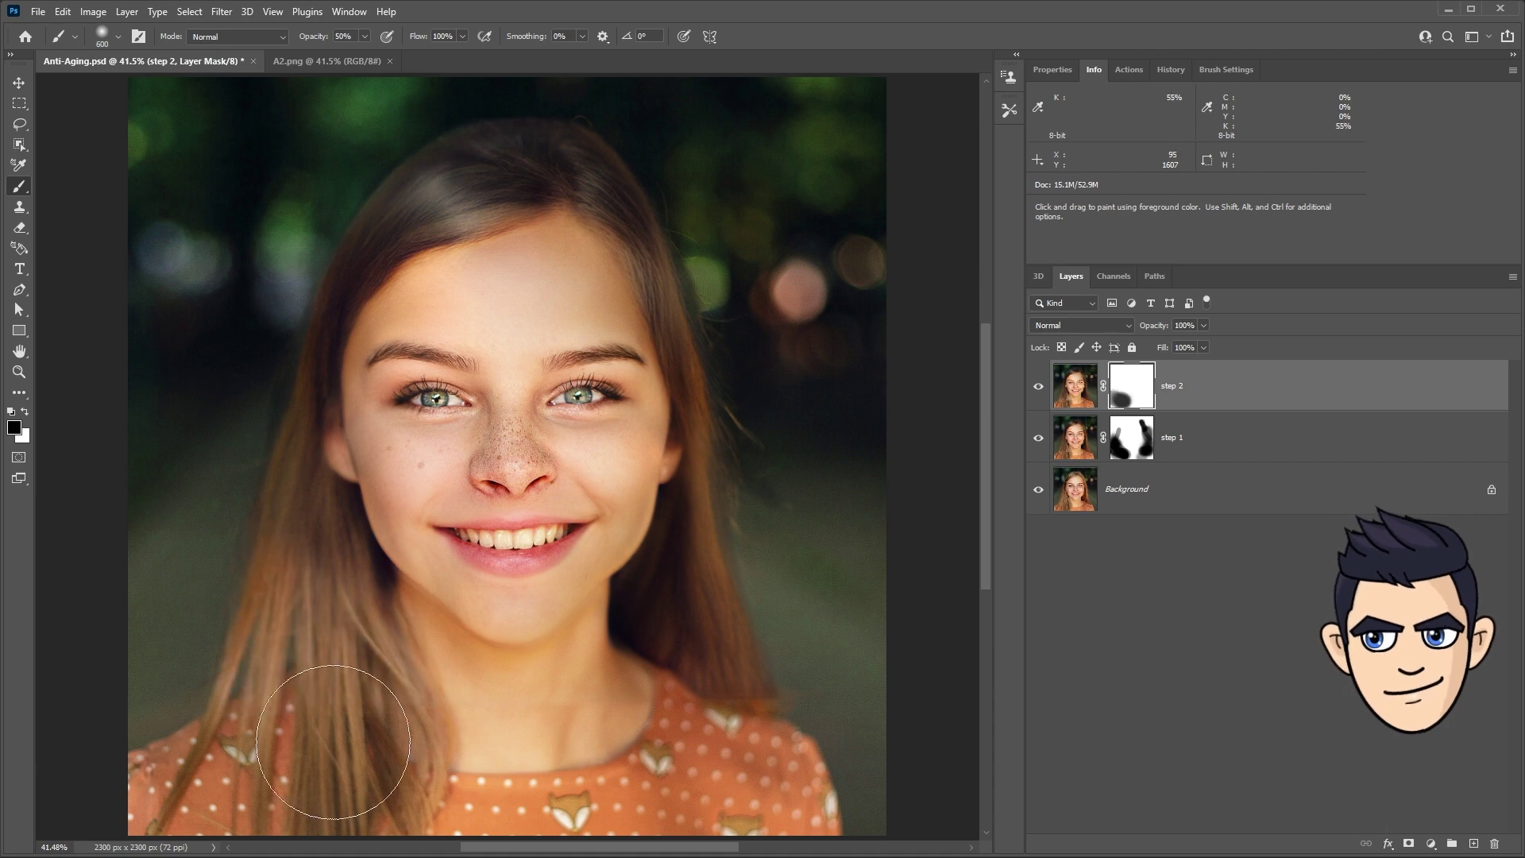
drag(322, 731, 217, 623)
drag(699, 620, 785, 627)
drag(699, 556, 786, 476)
Step: Mask step 2 away from the left cheek, forehead and eyes
key(bracketleft)
key(bracketleft)
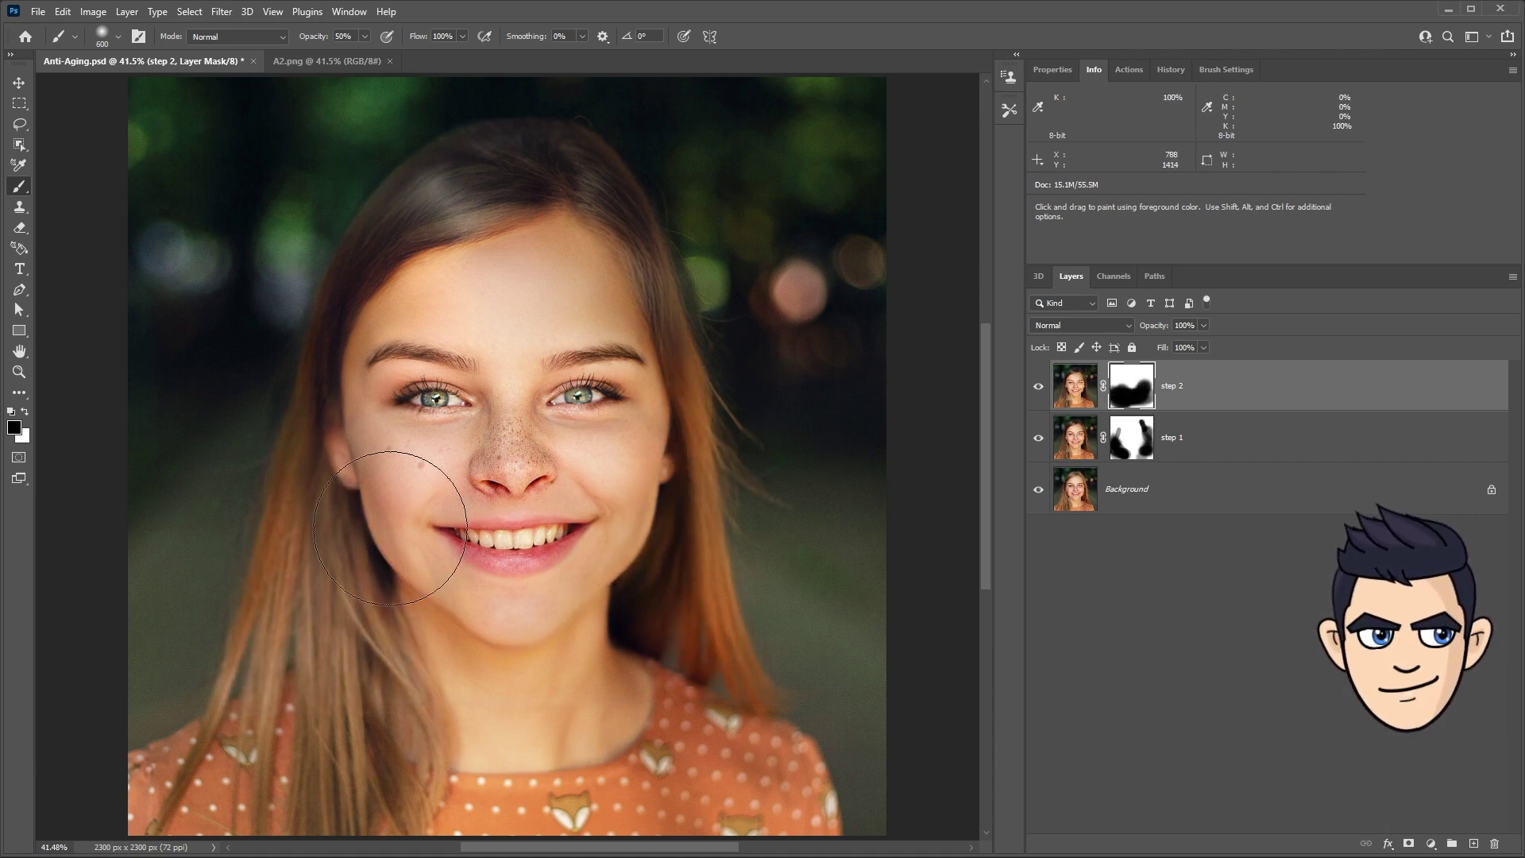
drag(401, 408, 376, 502)
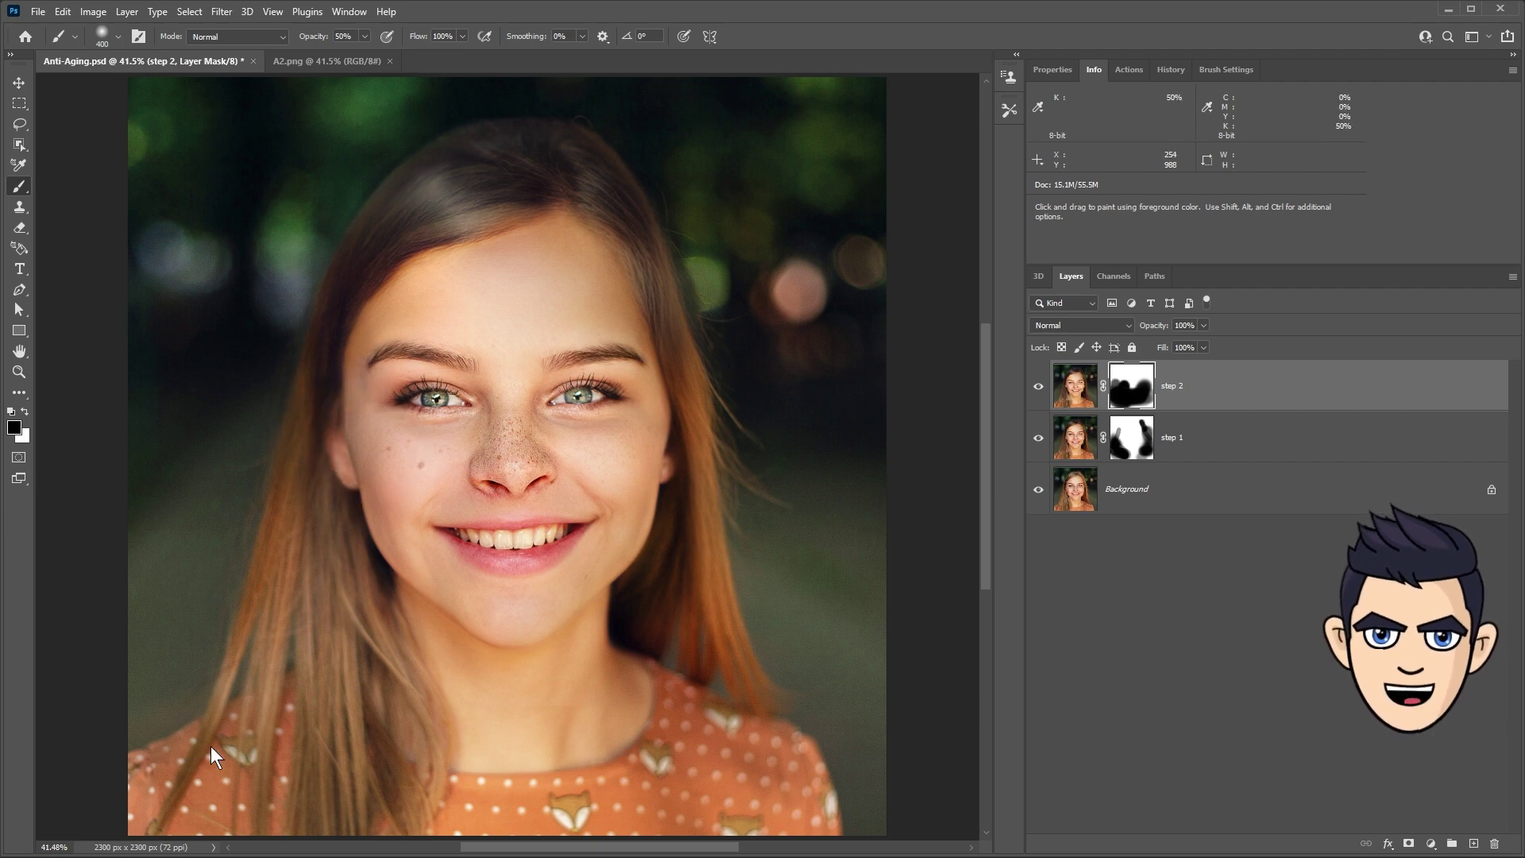
click(1039, 386)
click(1038, 386)
key(bracketright)
key(bracketright)
drag(509, 349, 460, 381)
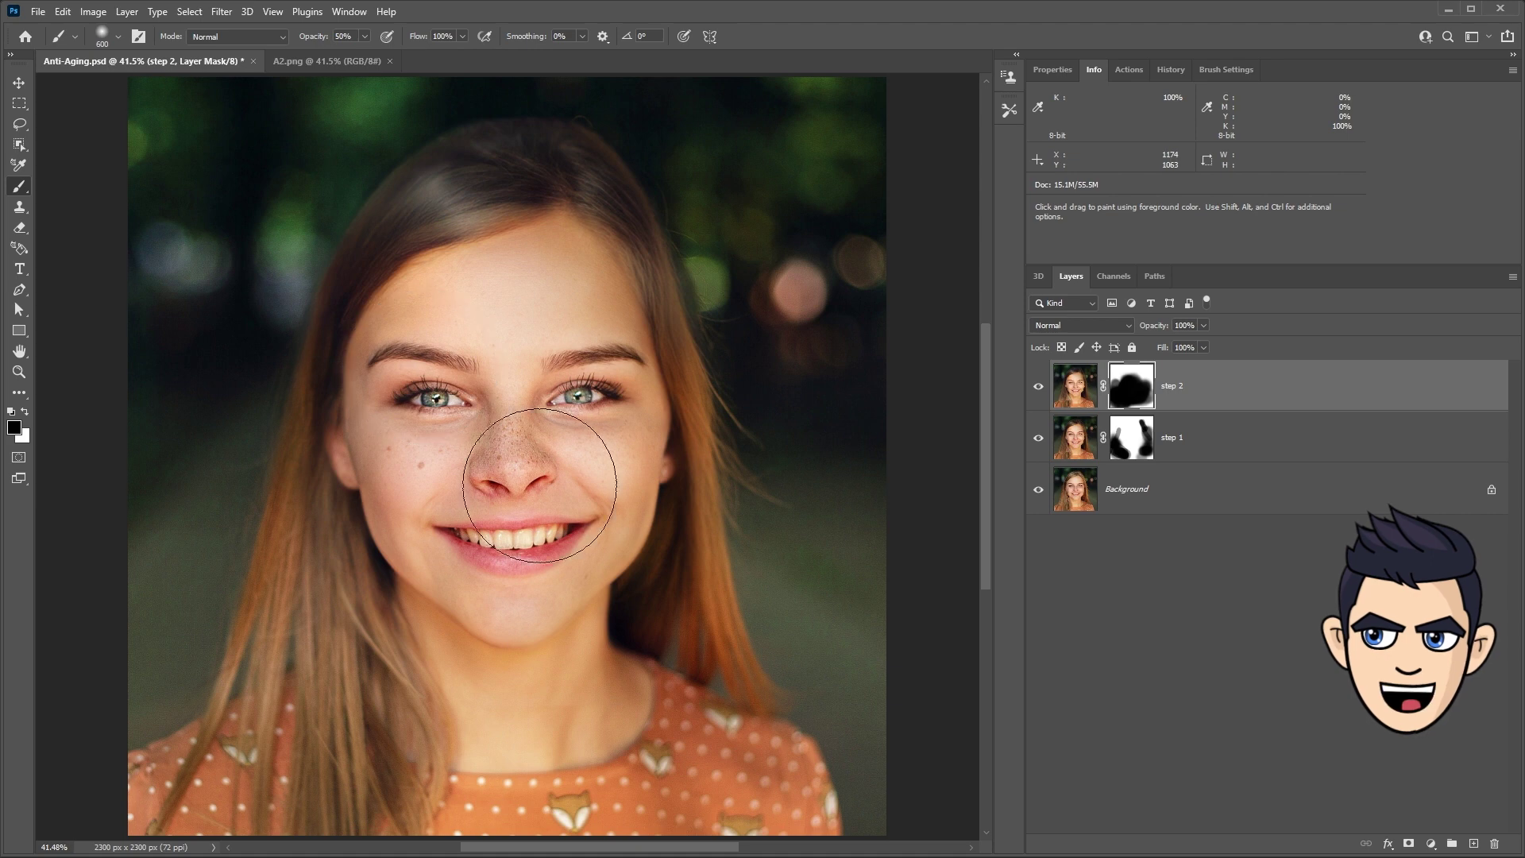
Step: Lower brush opacity to 23%, then hide step 2 and step 1 to view the original
key(x)
click(365, 36)
drag(361, 54, 344, 53)
key(bracketleft)
key(bracketleft)
key(bracketleft)
key(bracketleft)
key(bracketleft)
key(bracketleft)
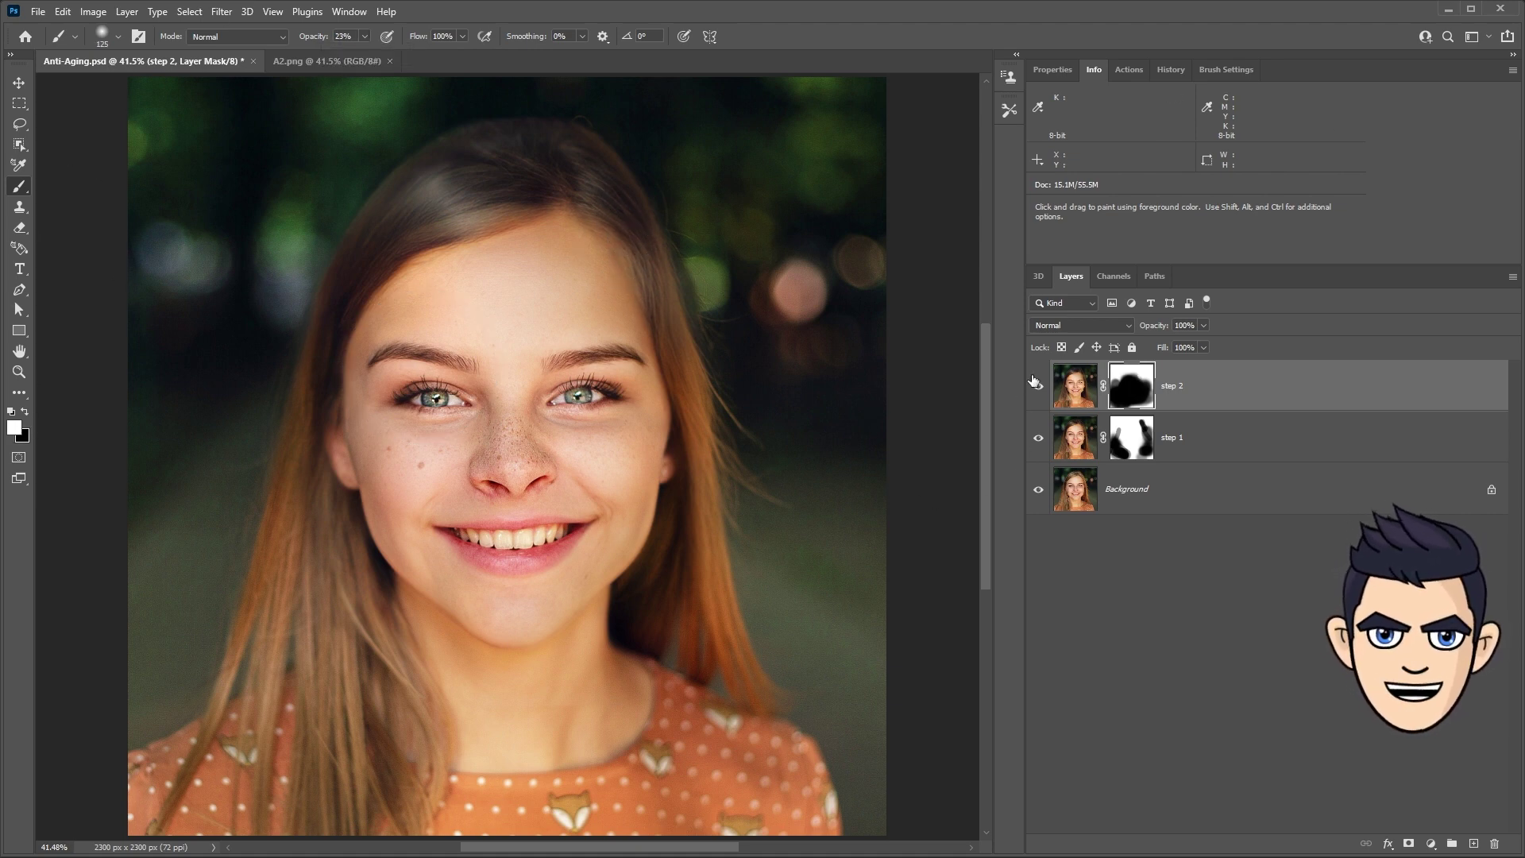
key(x)
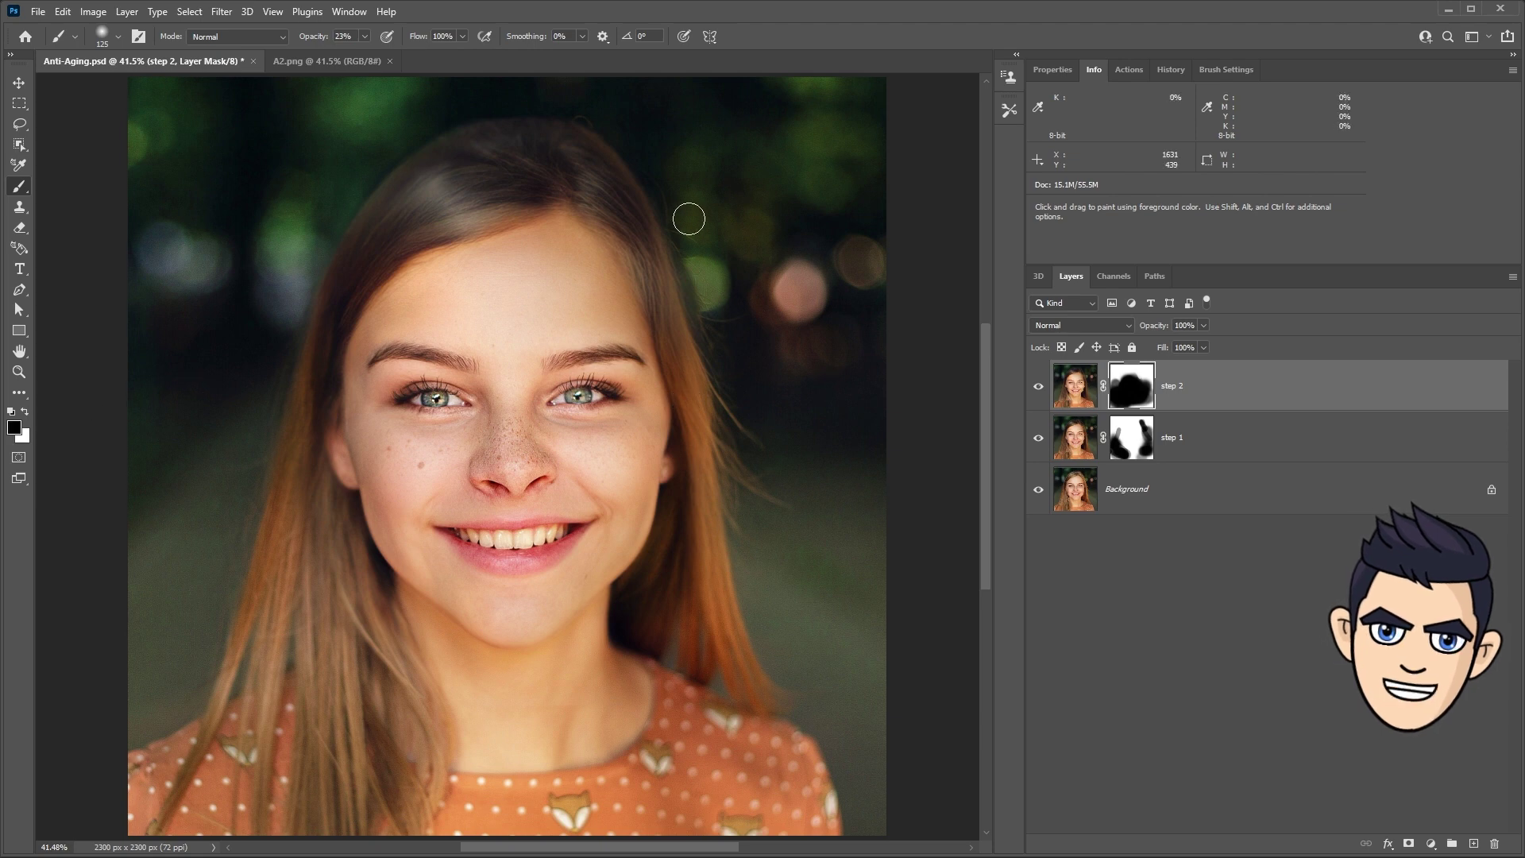
key(bracketright)
key(bracketright)
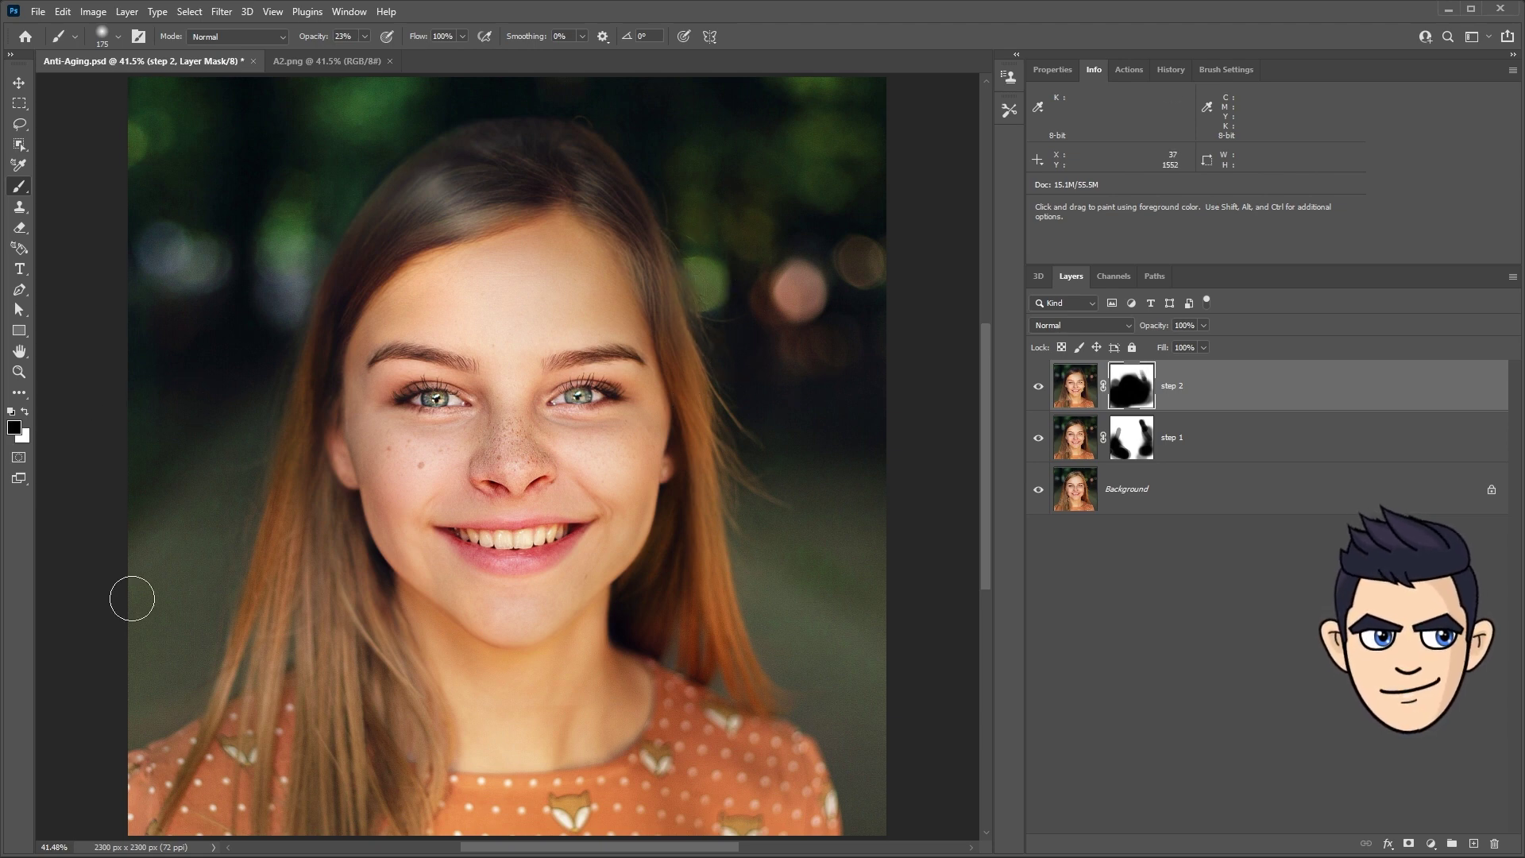
click(1038, 386)
click(1038, 438)
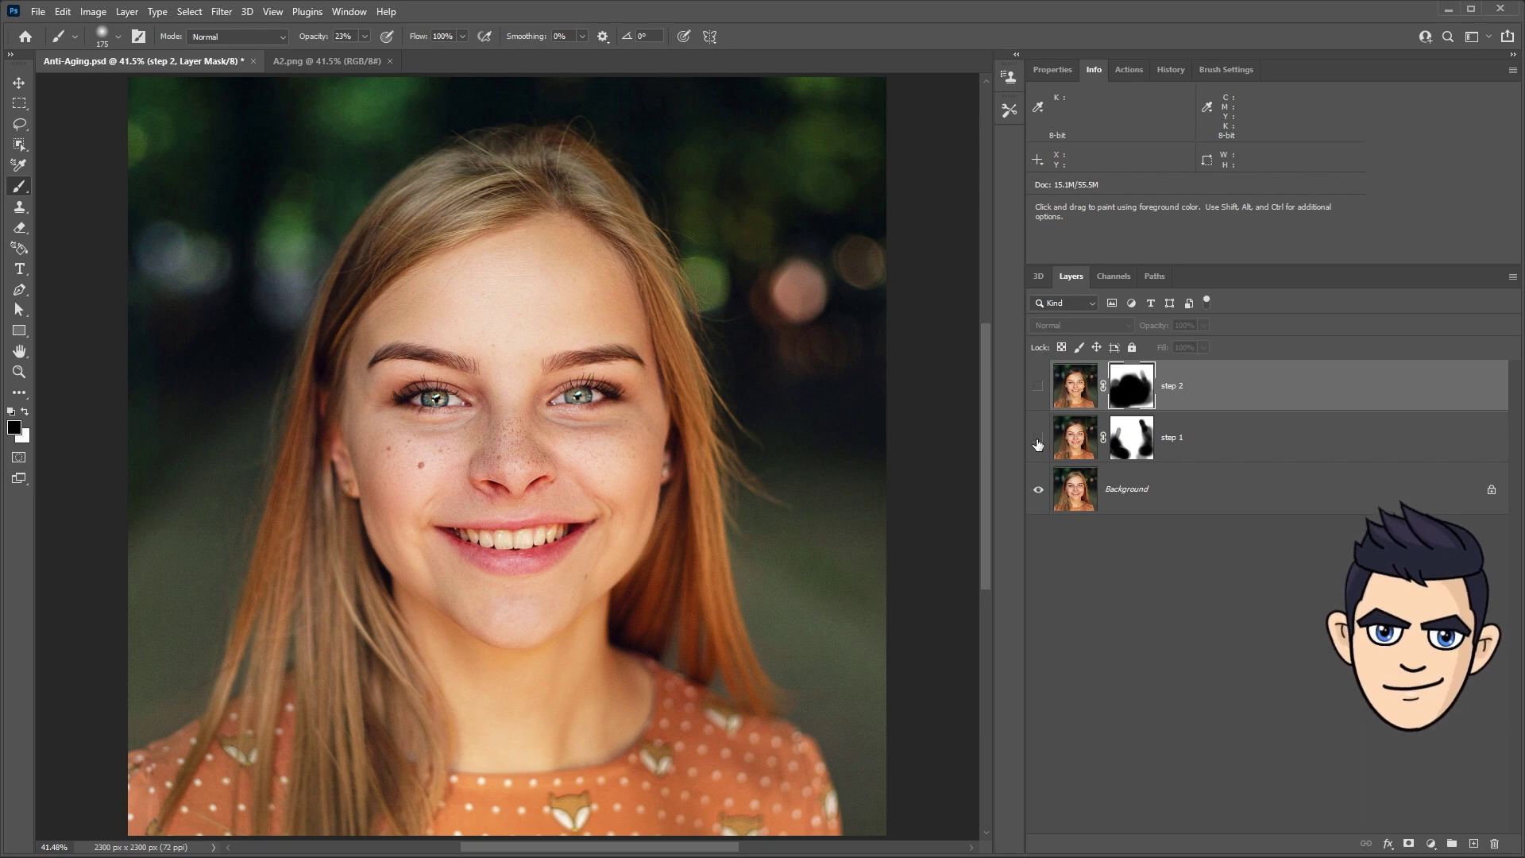
click(1038, 440)
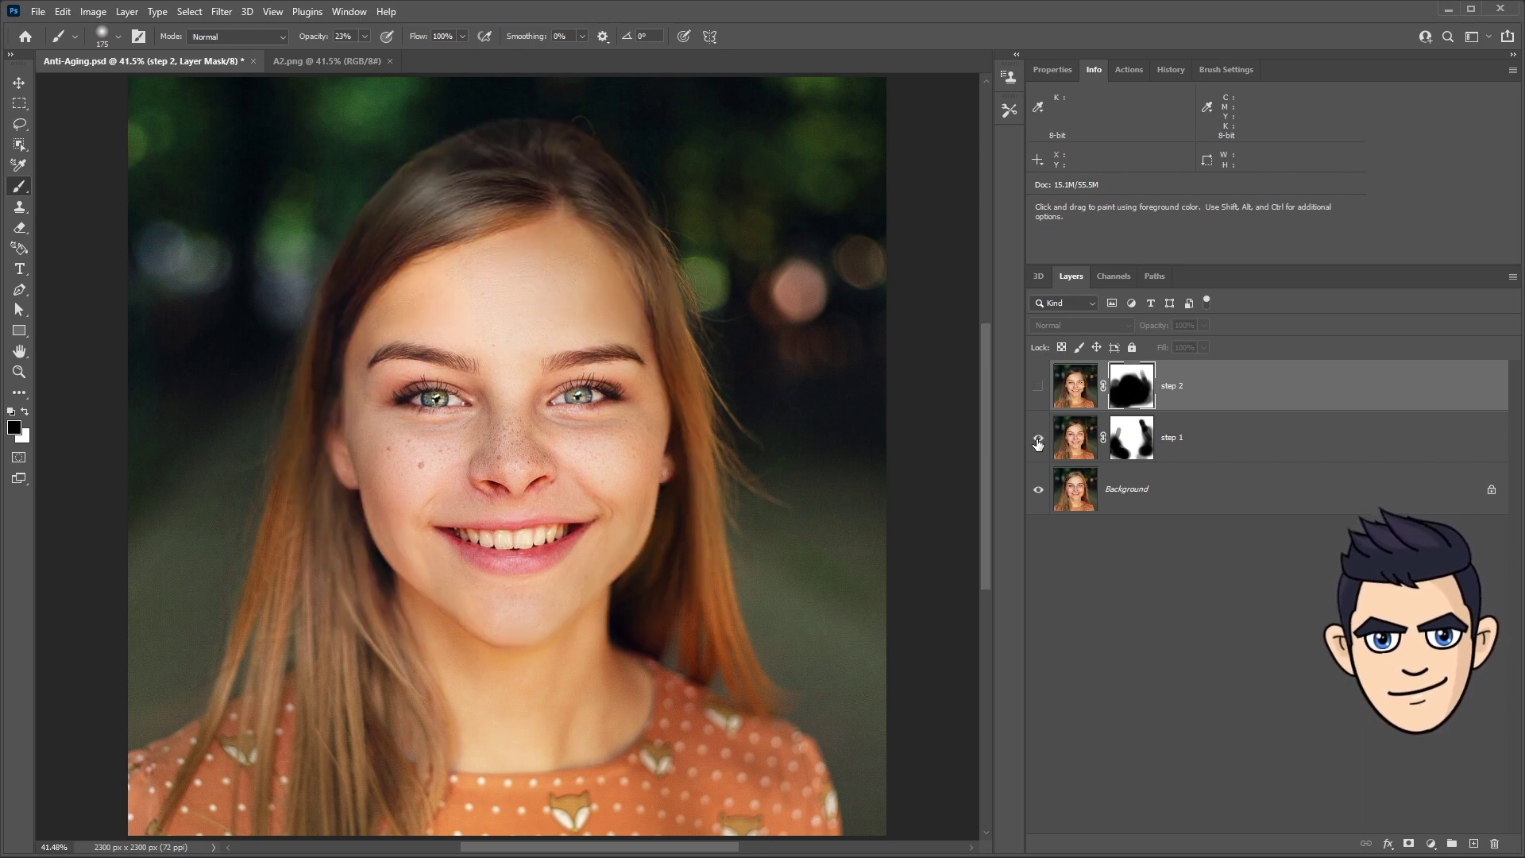
click(1039, 388)
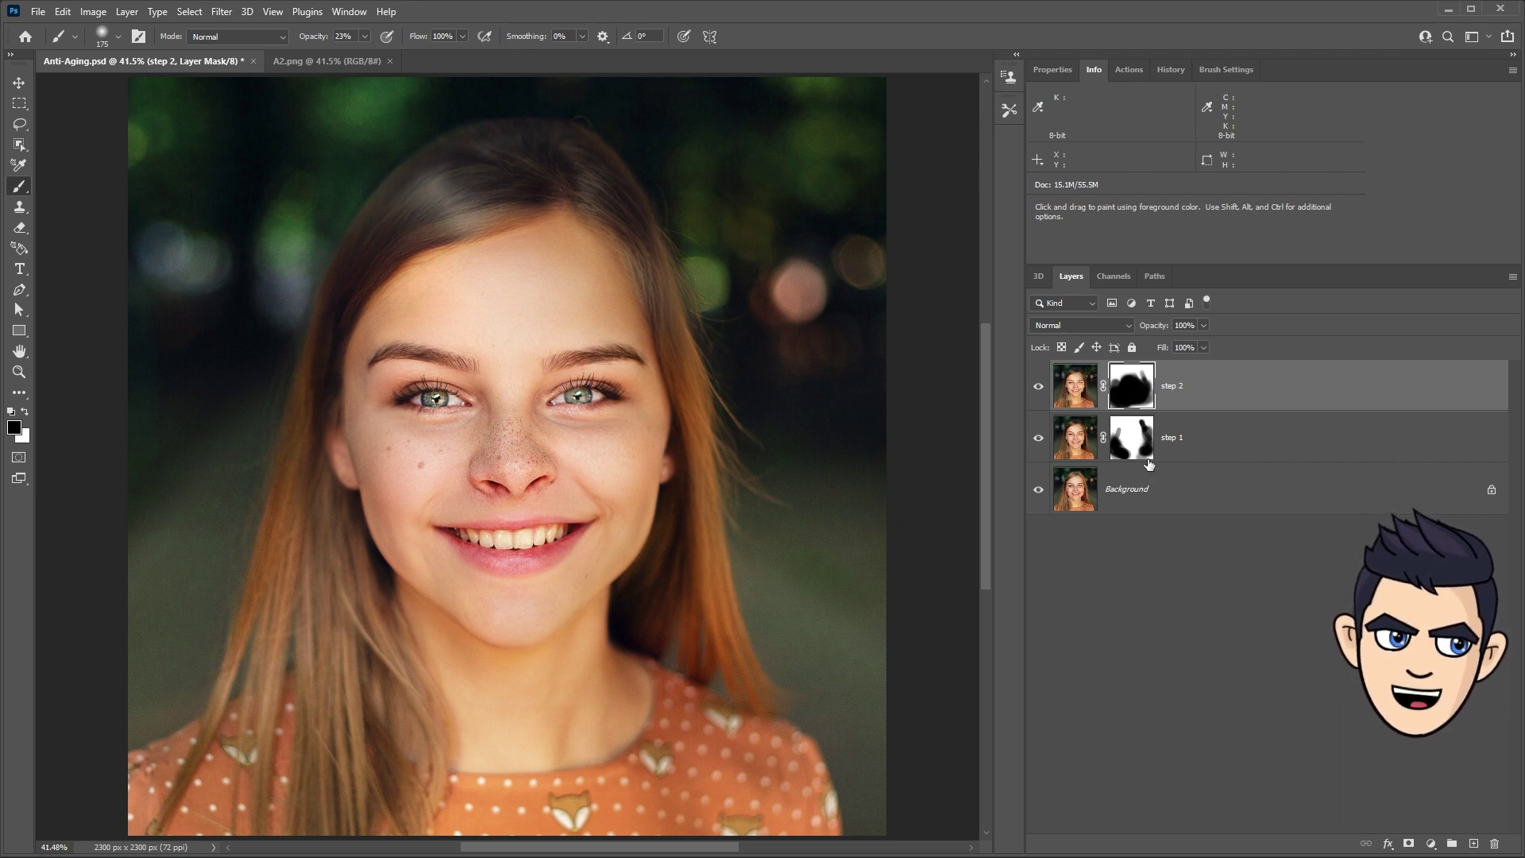
click(1147, 491)
key(ctrl+j)
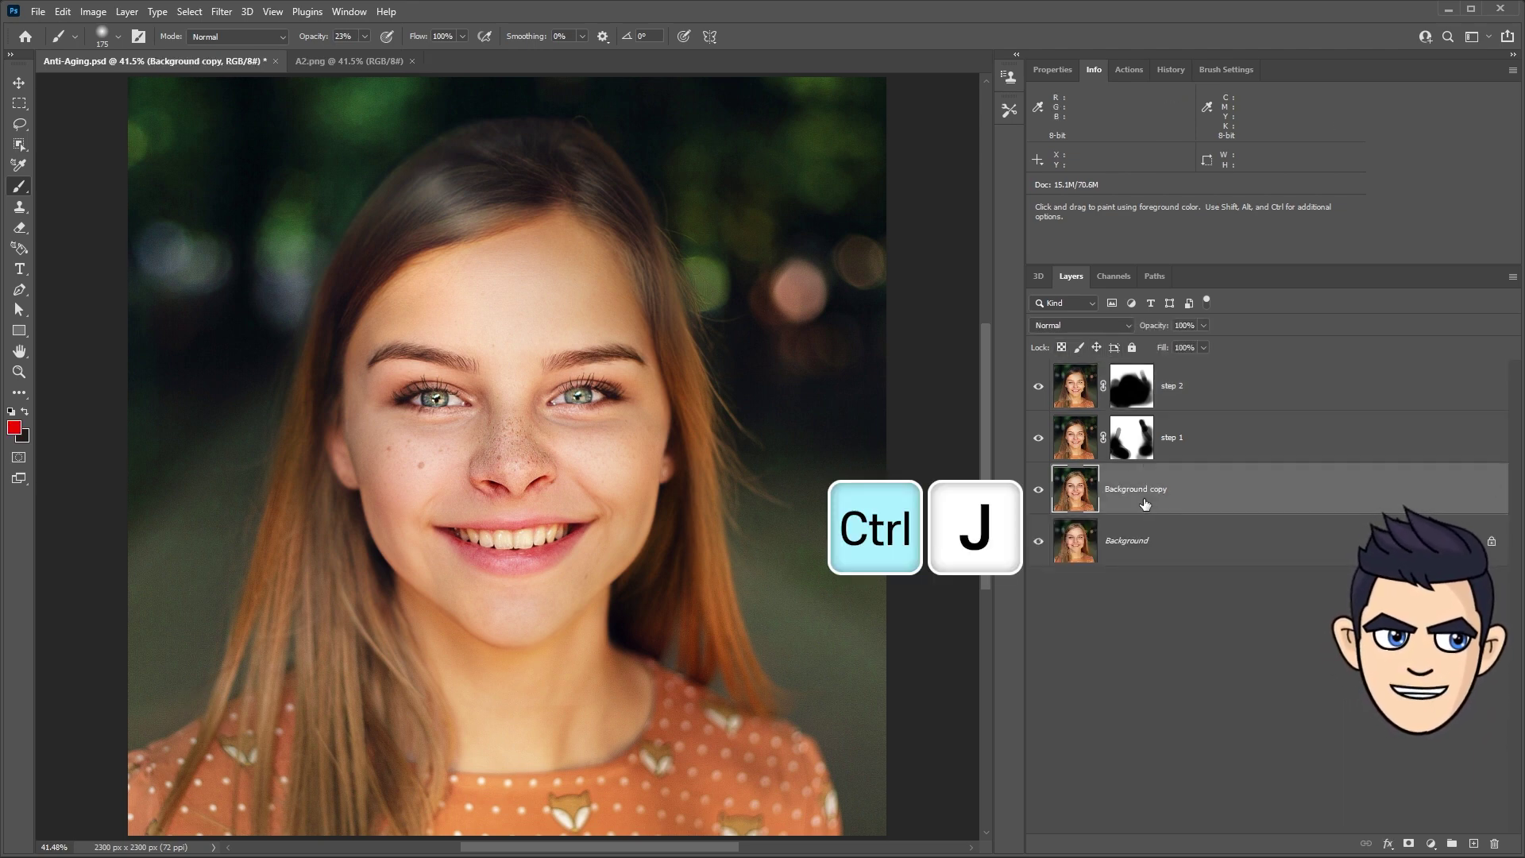
Step: Merge step 2, step 1 and Background copy into '01 Smart Portrait' and save
shift+click(1190, 389)
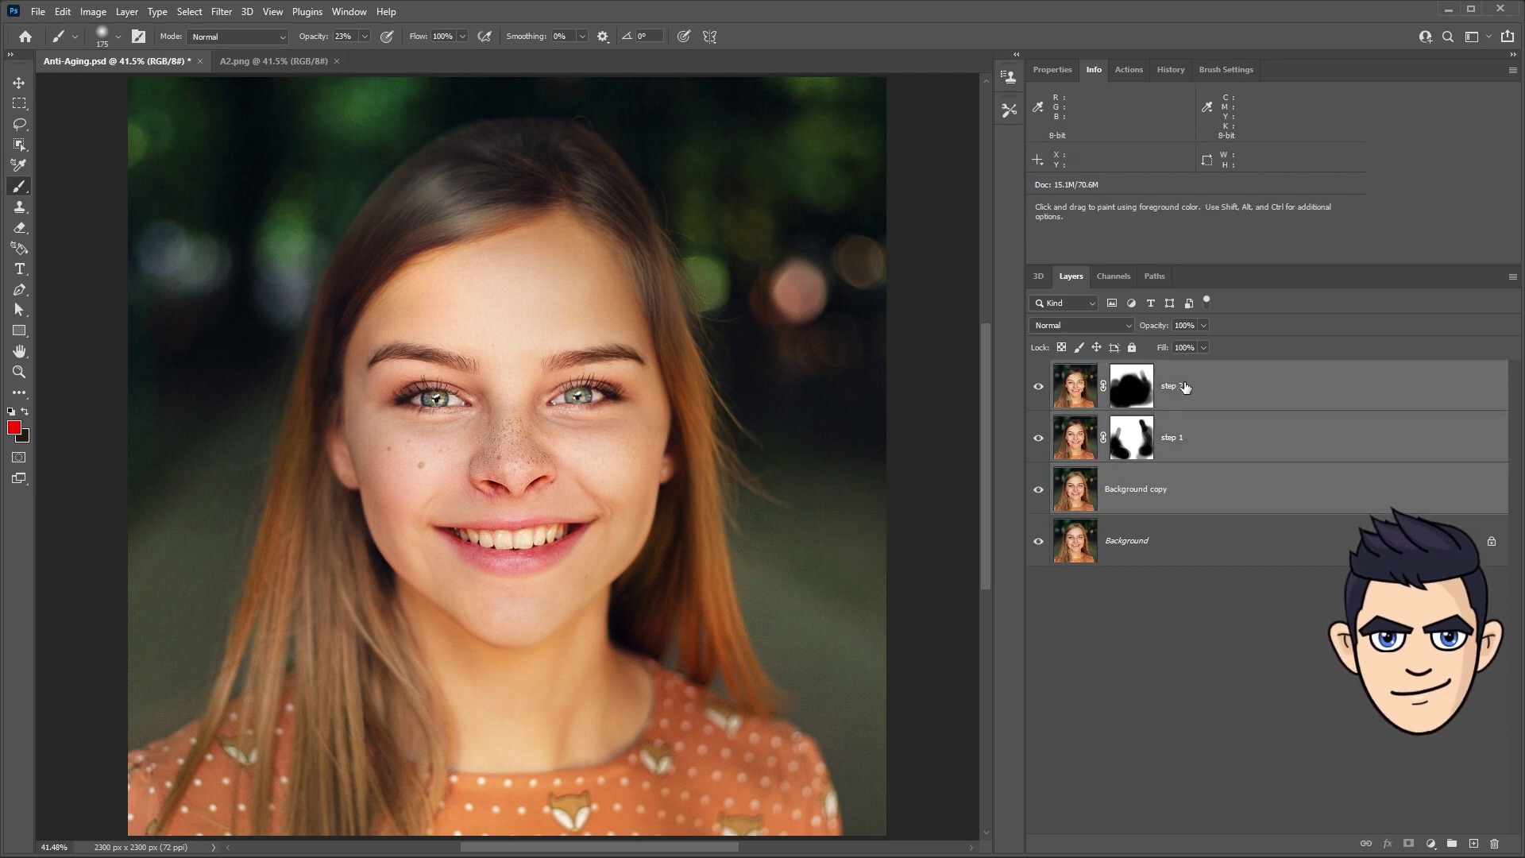
key(ctrl+e)
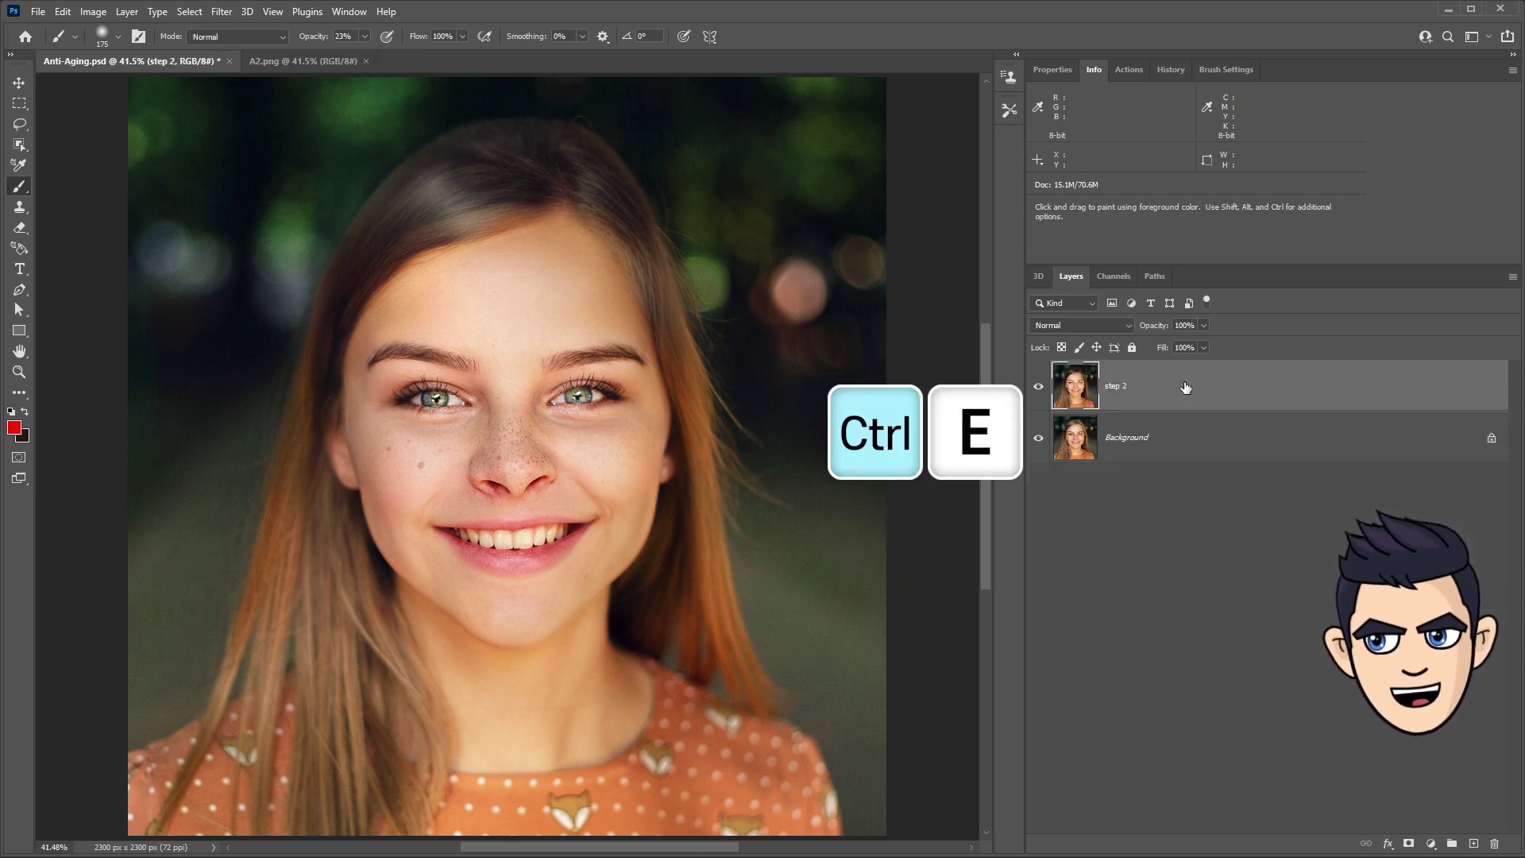
double_click(1116, 387)
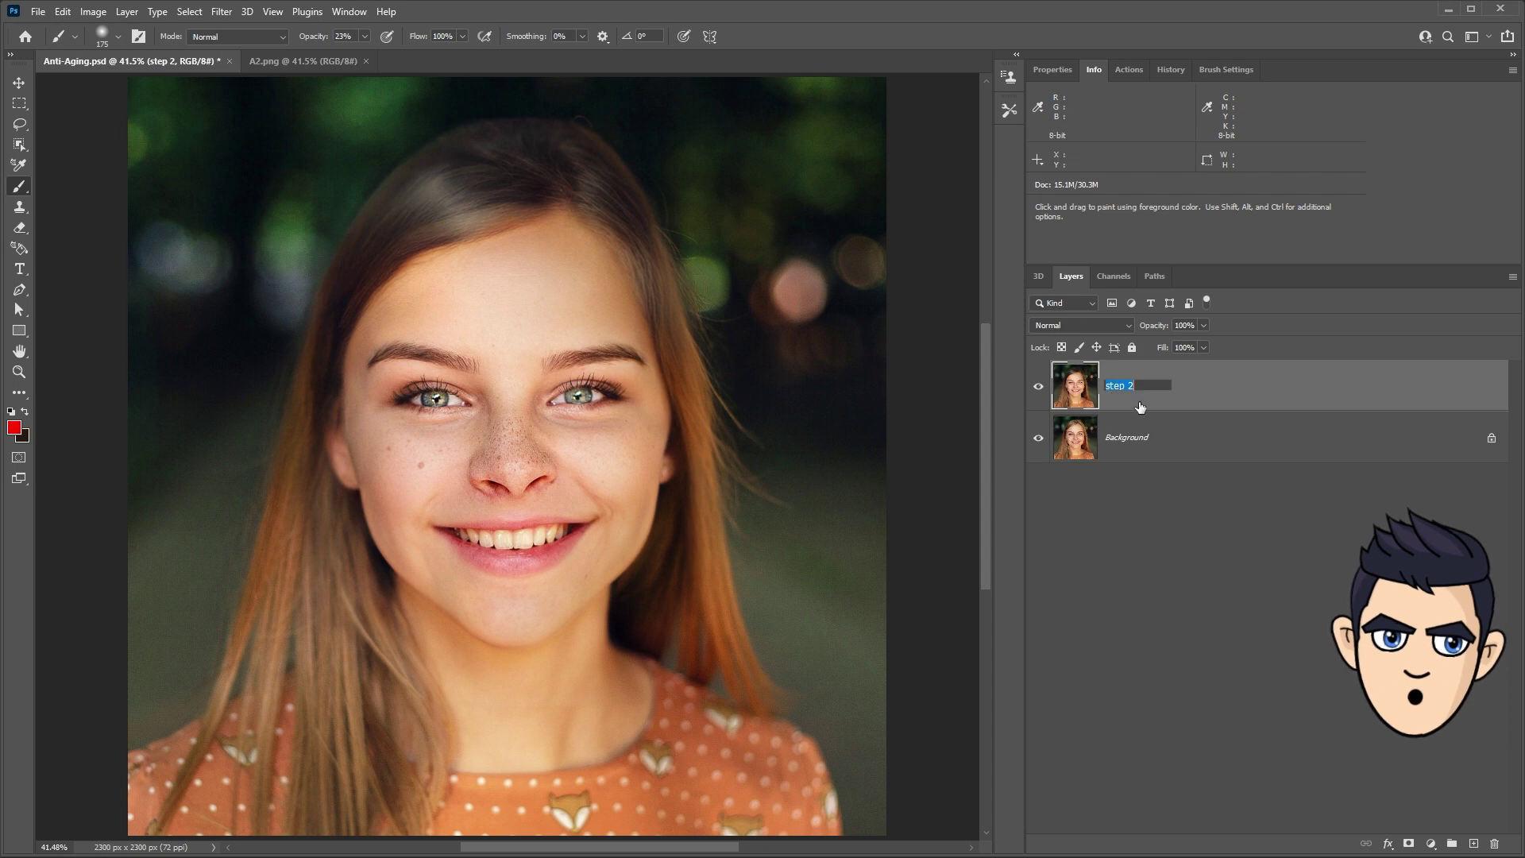
text(Smart Portrait)
key(Return)
click(37, 11)
click(61, 186)
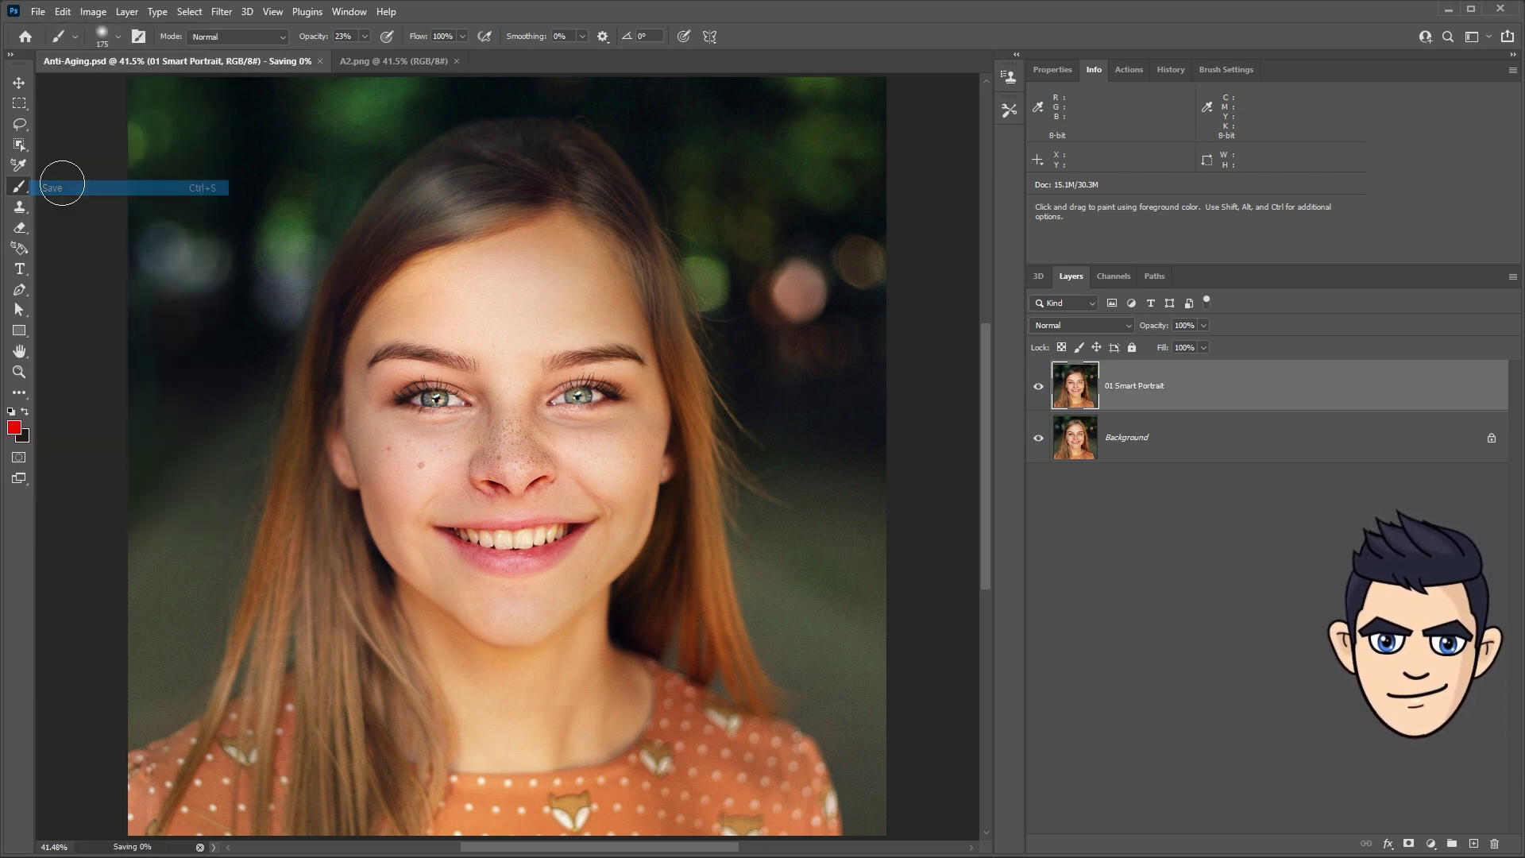